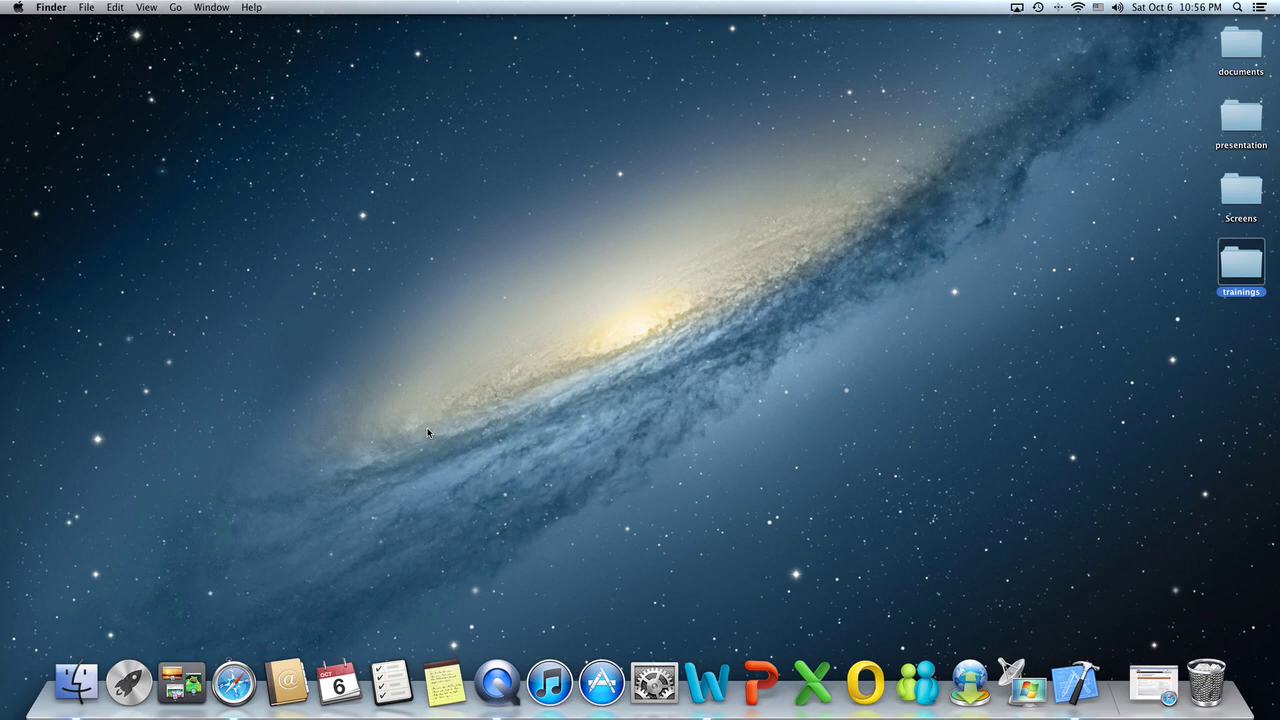
Group Calendar with Contacts into a Launchpad folder, keep its name Productivity, and return to the desktop.
key("F4")
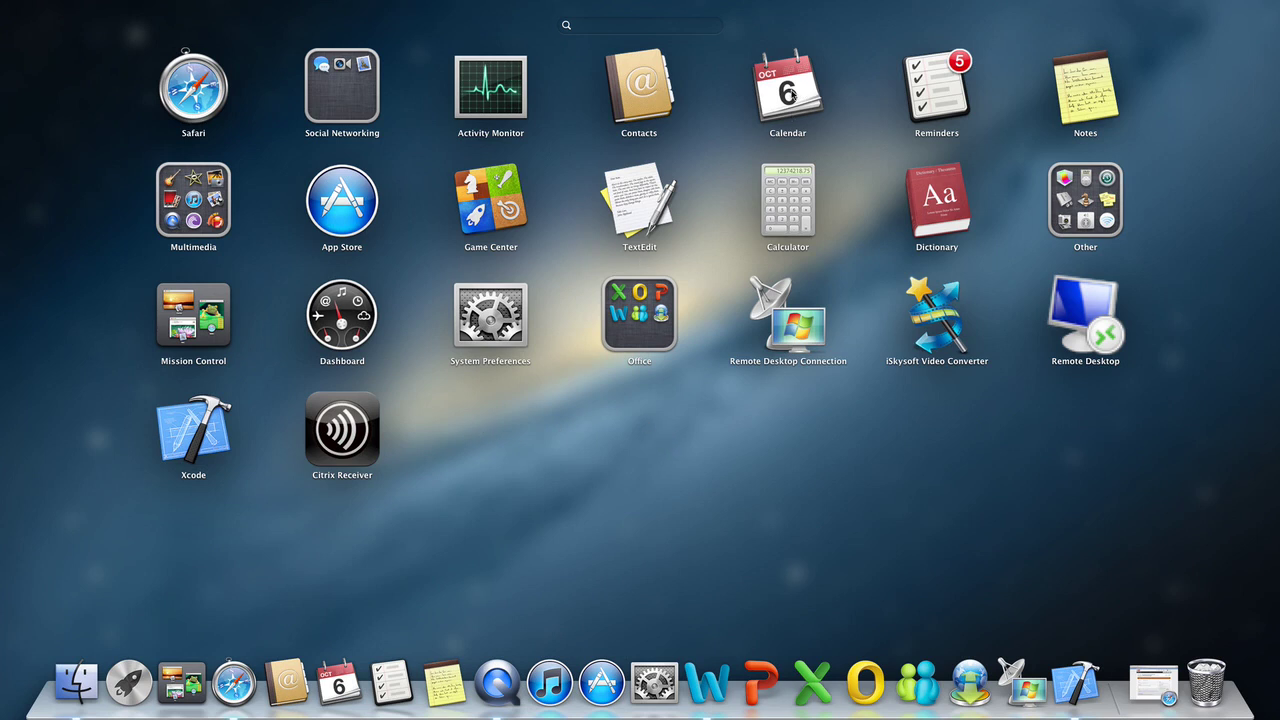
left_click_drag(805, 93, 652, 95)
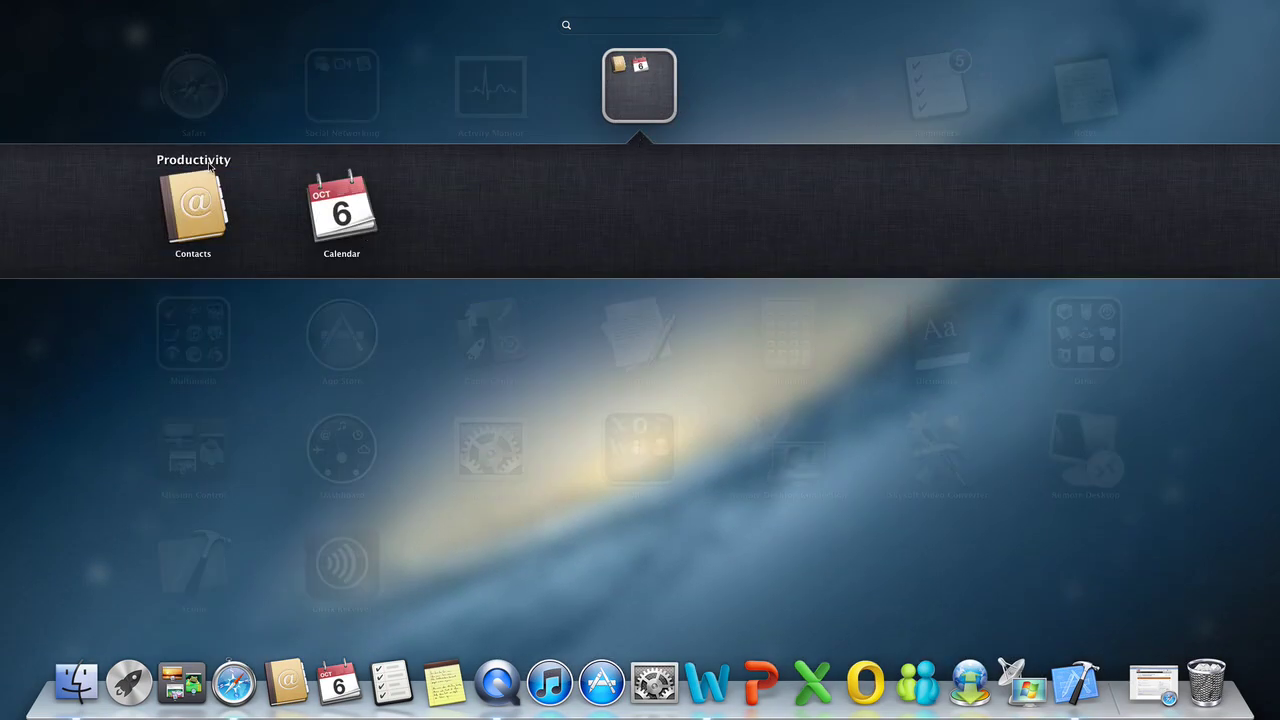
left_click(208, 163)
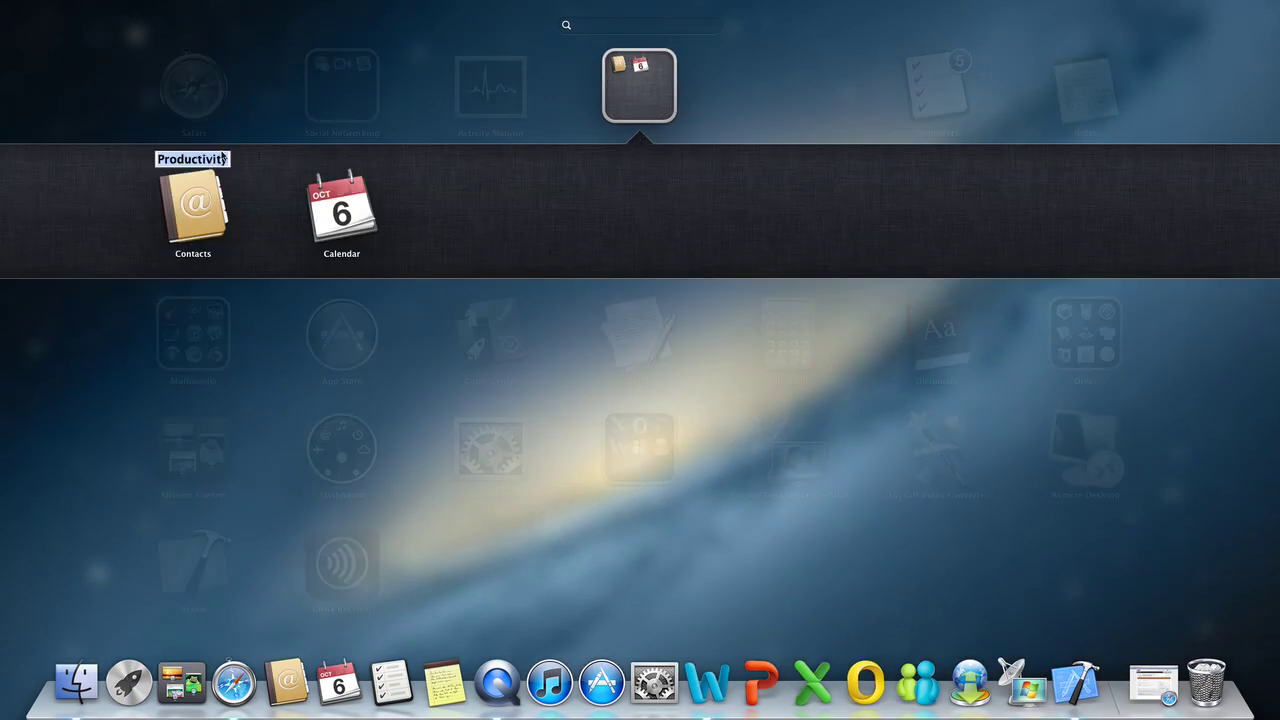
left_click(523, 377)
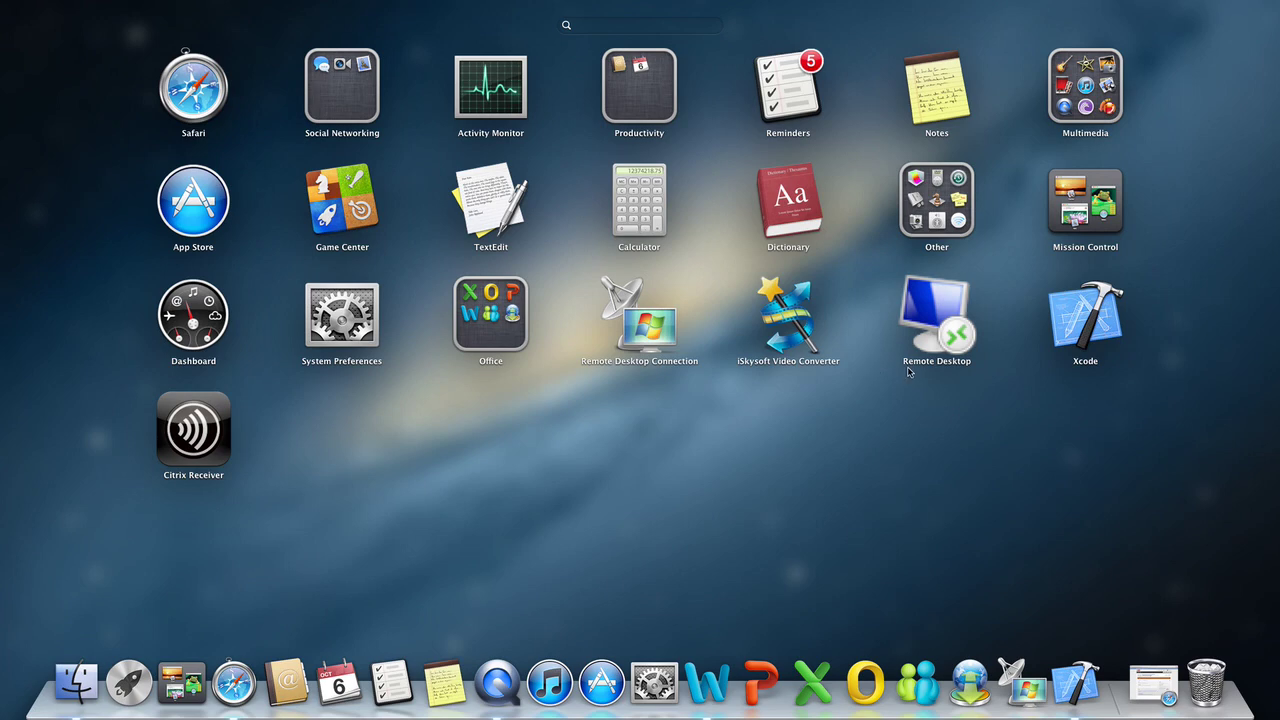
left_click(836, 370)
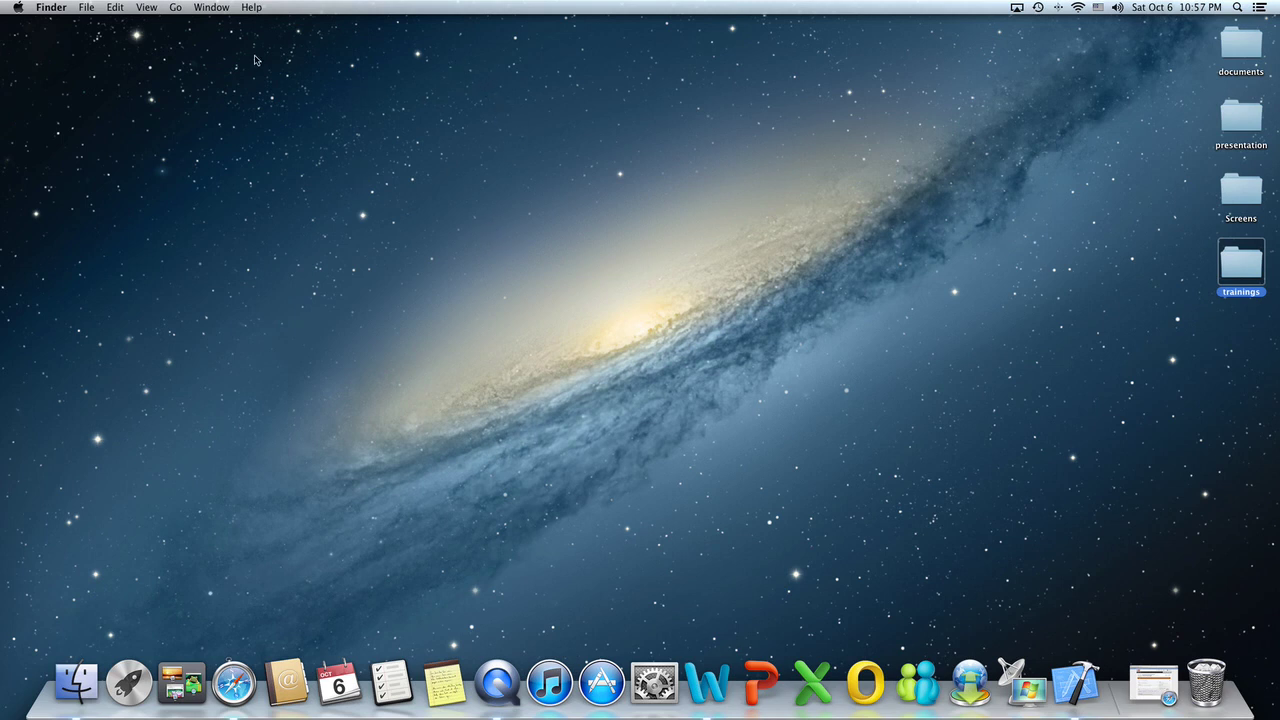
Open the hidden user Library folder in Finder.
left_click(175, 8)
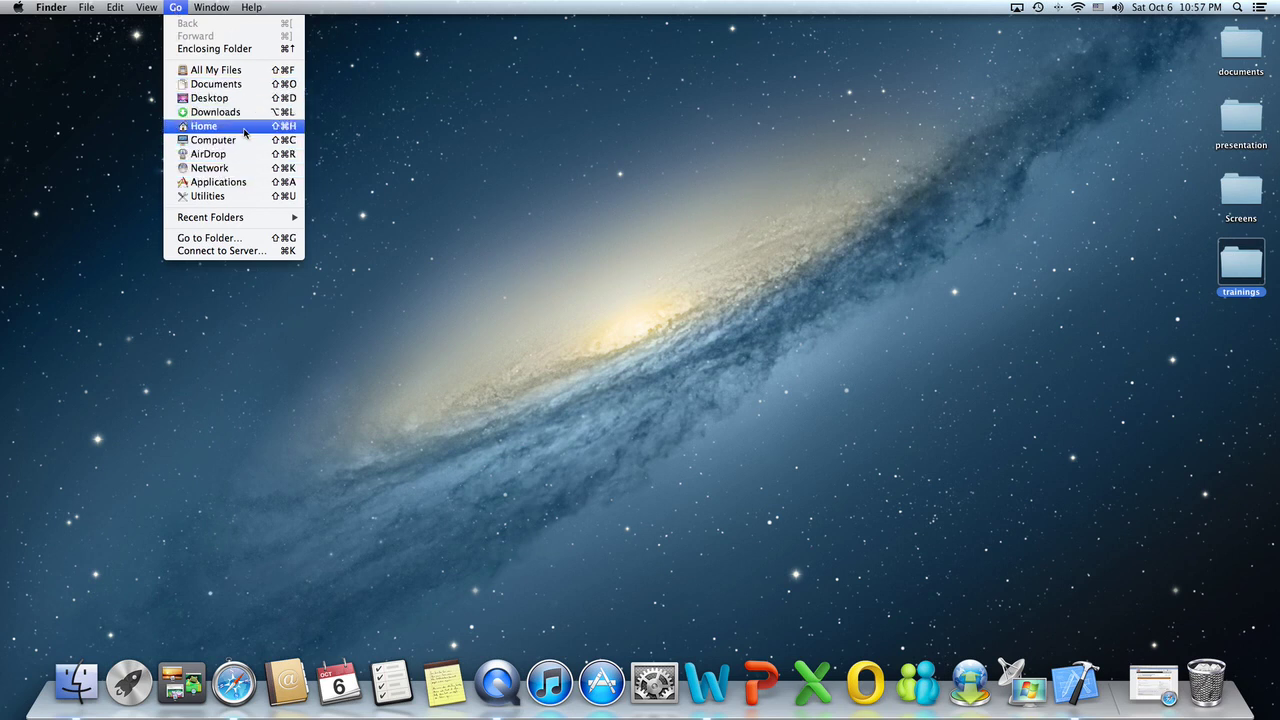
key("alt")
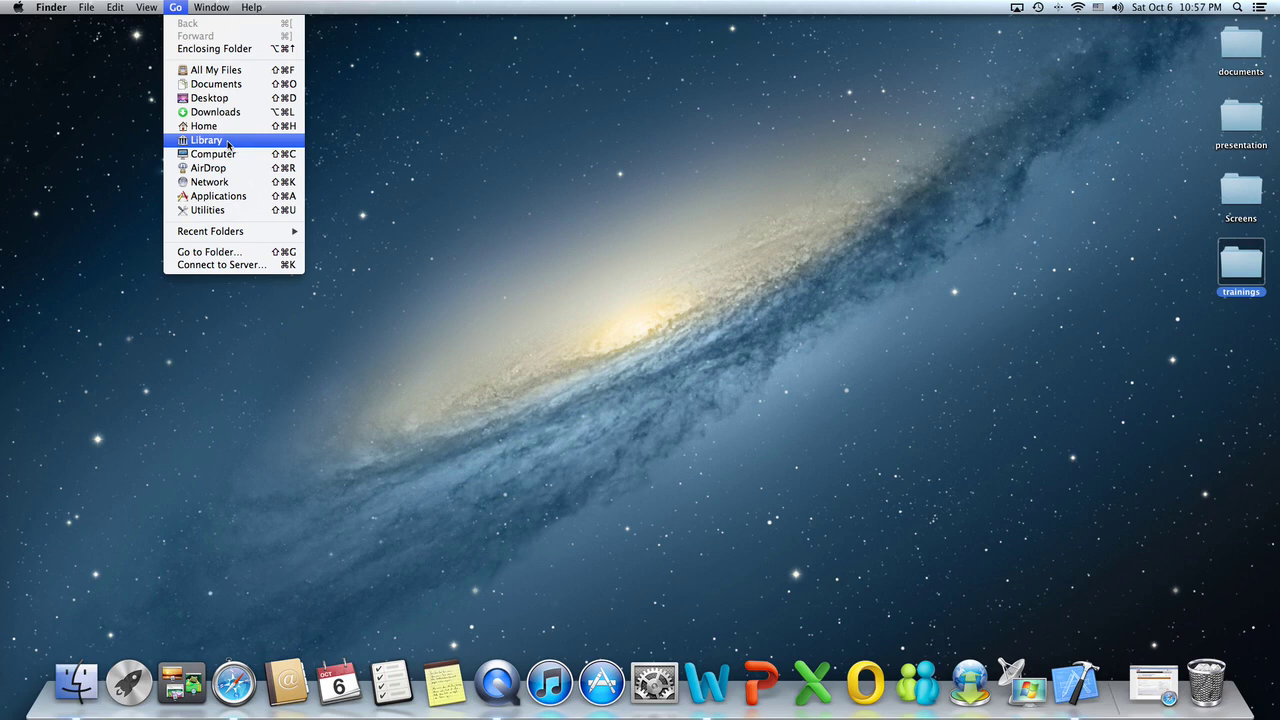
left_click(228, 142)
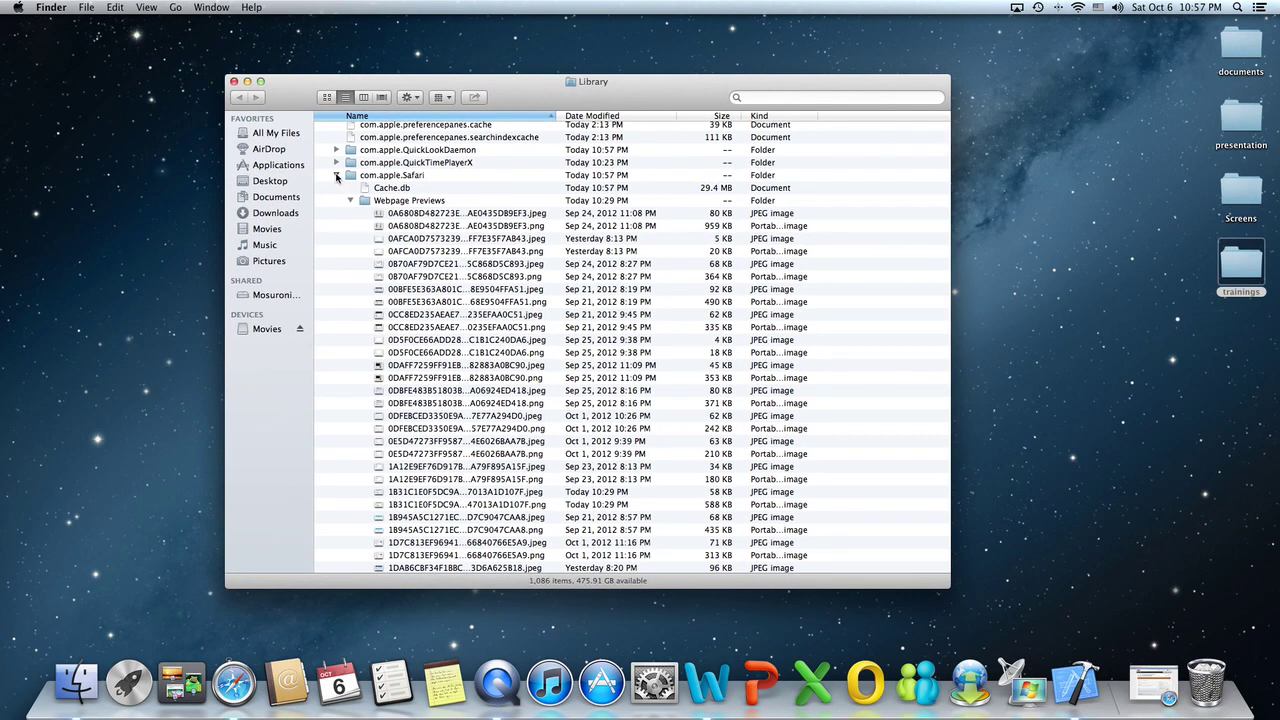
Collapse the com.apple.Safari folder and the Caches folder in the Library list.
left_click(336, 175)
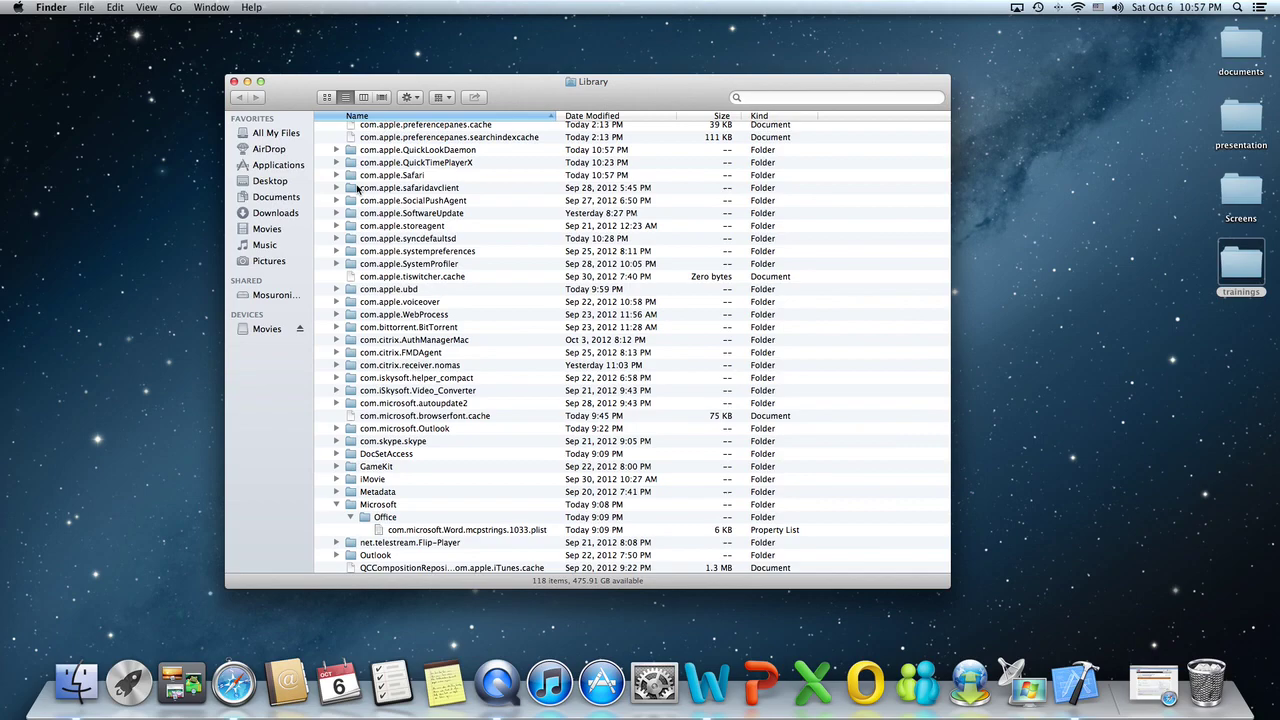
scroll(370, 200, "down", 10)
scroll(390, 210, "up", 7)
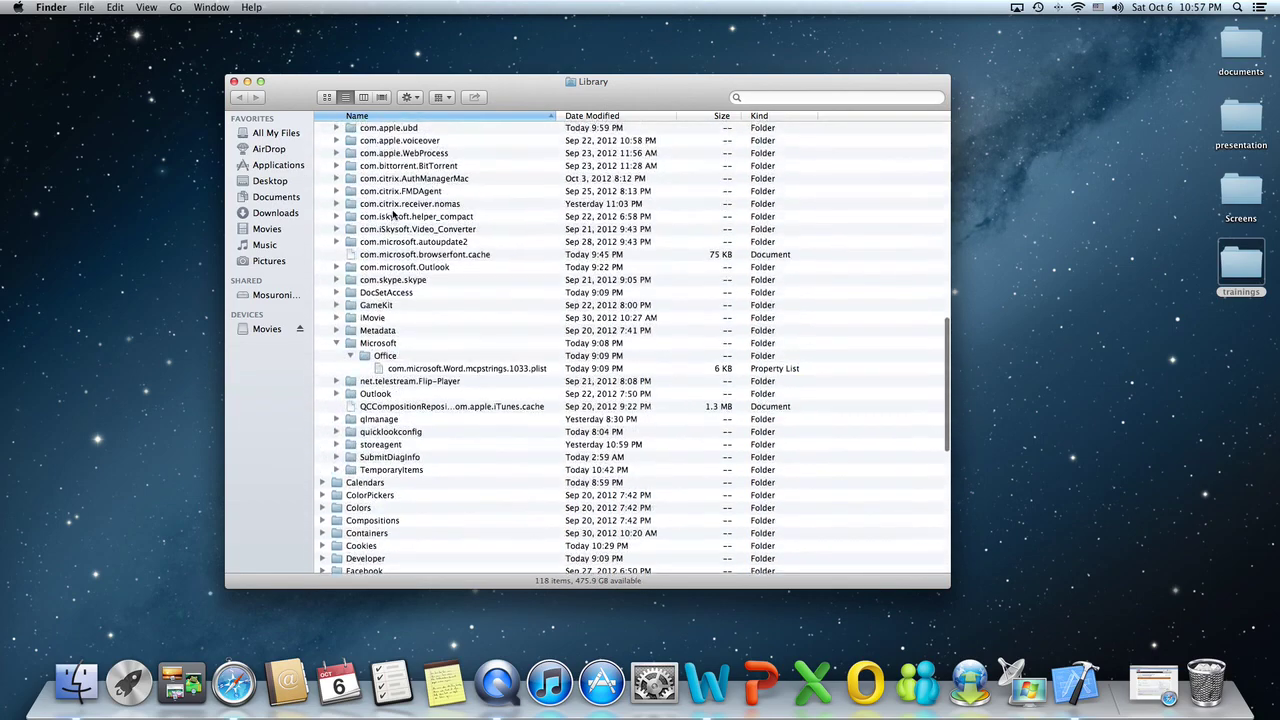
scroll(393, 213, "up", 10)
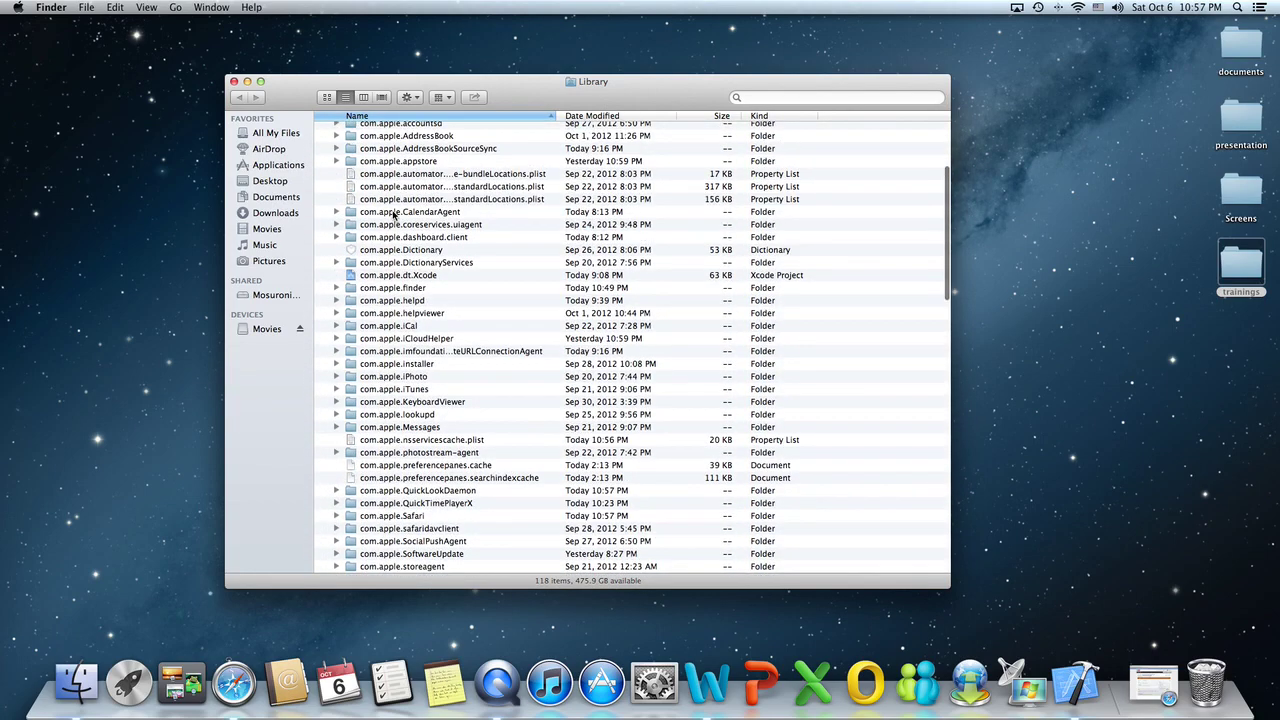
scroll(393, 213, "up", 5)
left_click(322, 217)
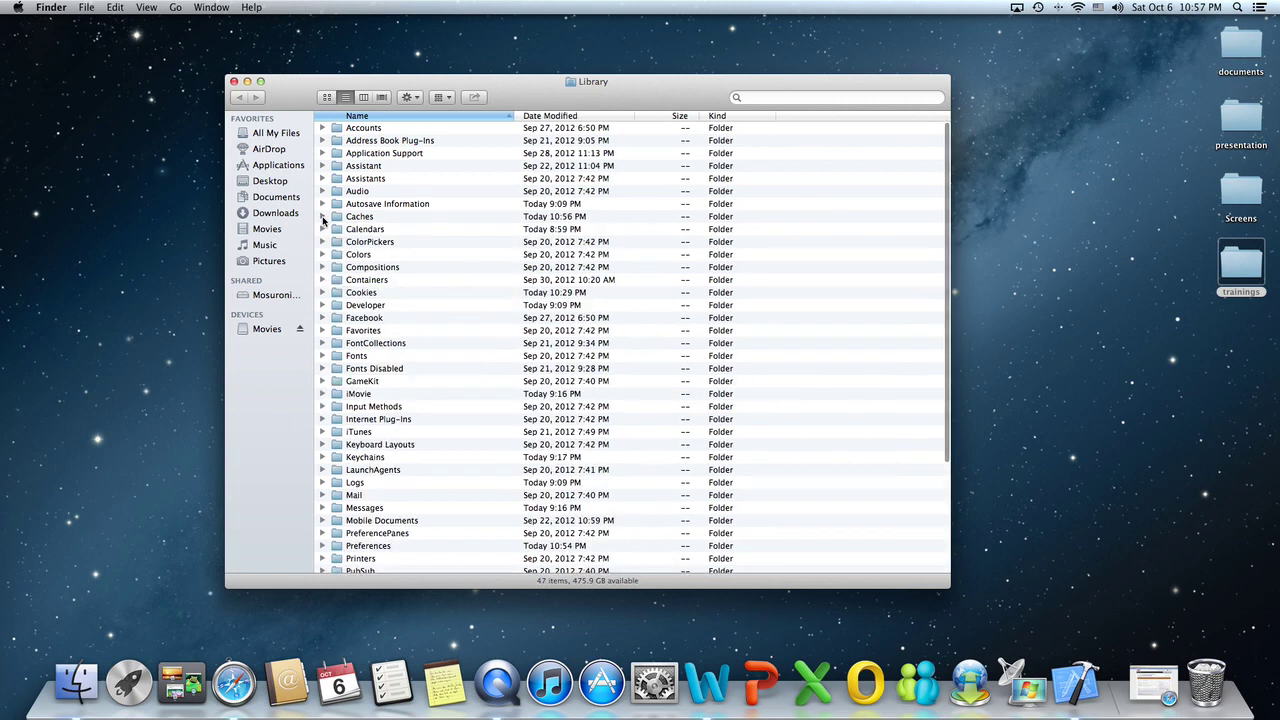
Expand the Caches folder in the Library and the com.apple.Safari folder inside it.
left_click(322, 217)
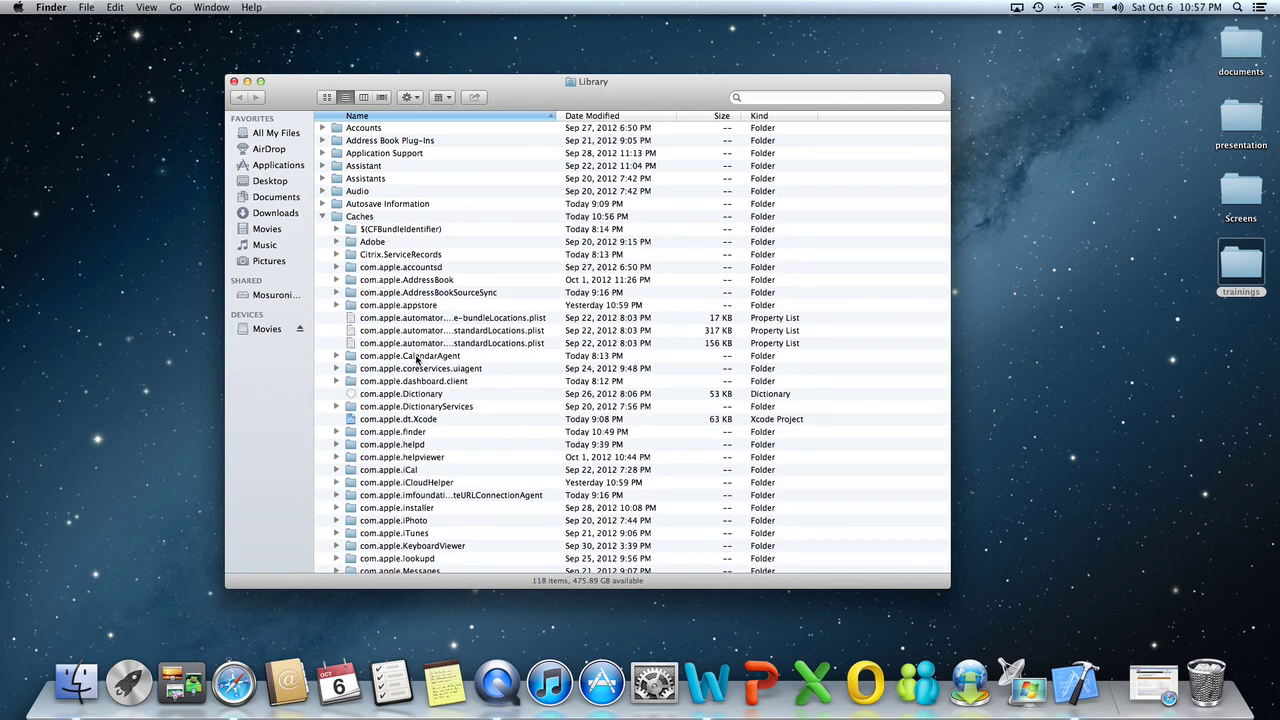
scroll(417, 360, "down", 4)
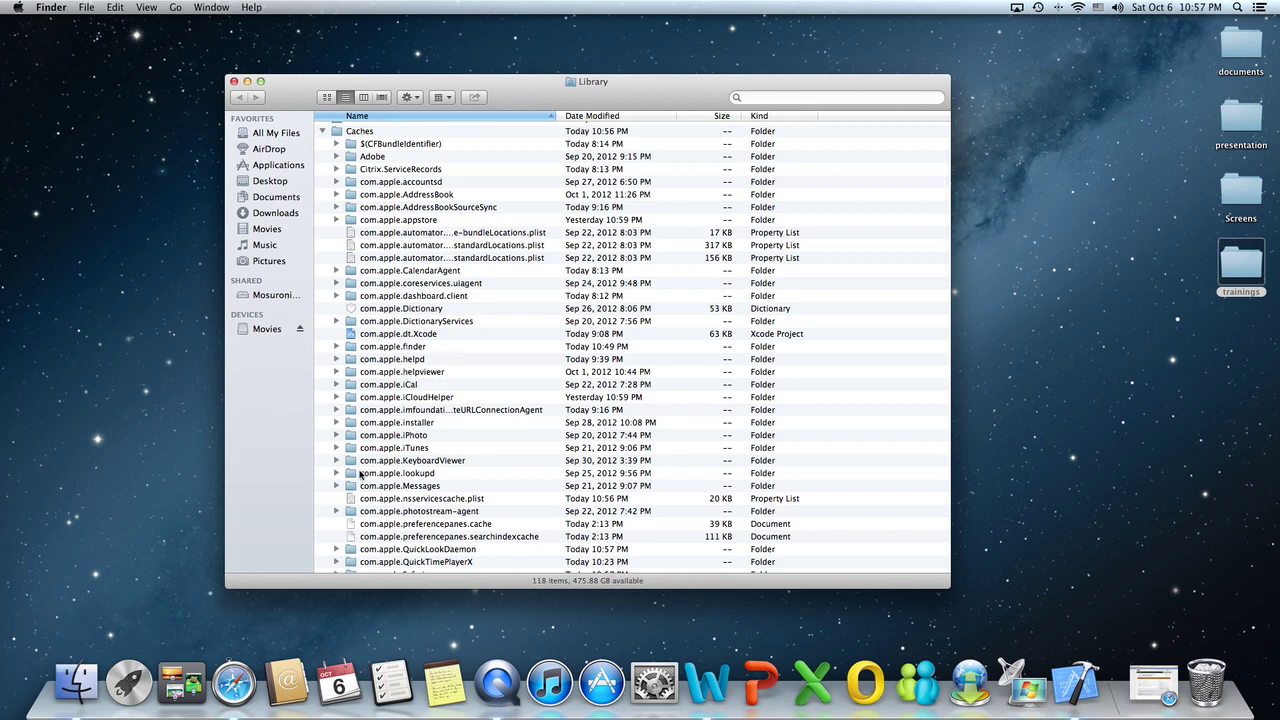
scroll(443, 471, "down", 1)
scroll(443, 471, "down", 3)
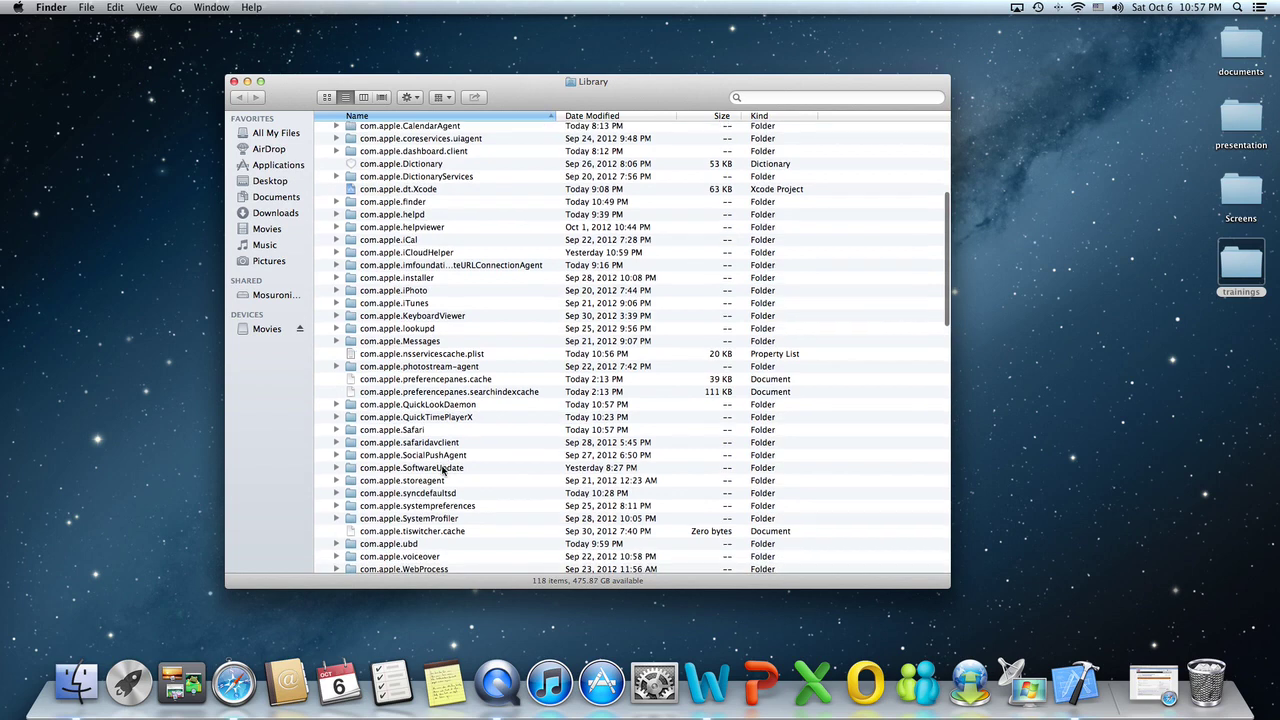
left_click(337, 430)
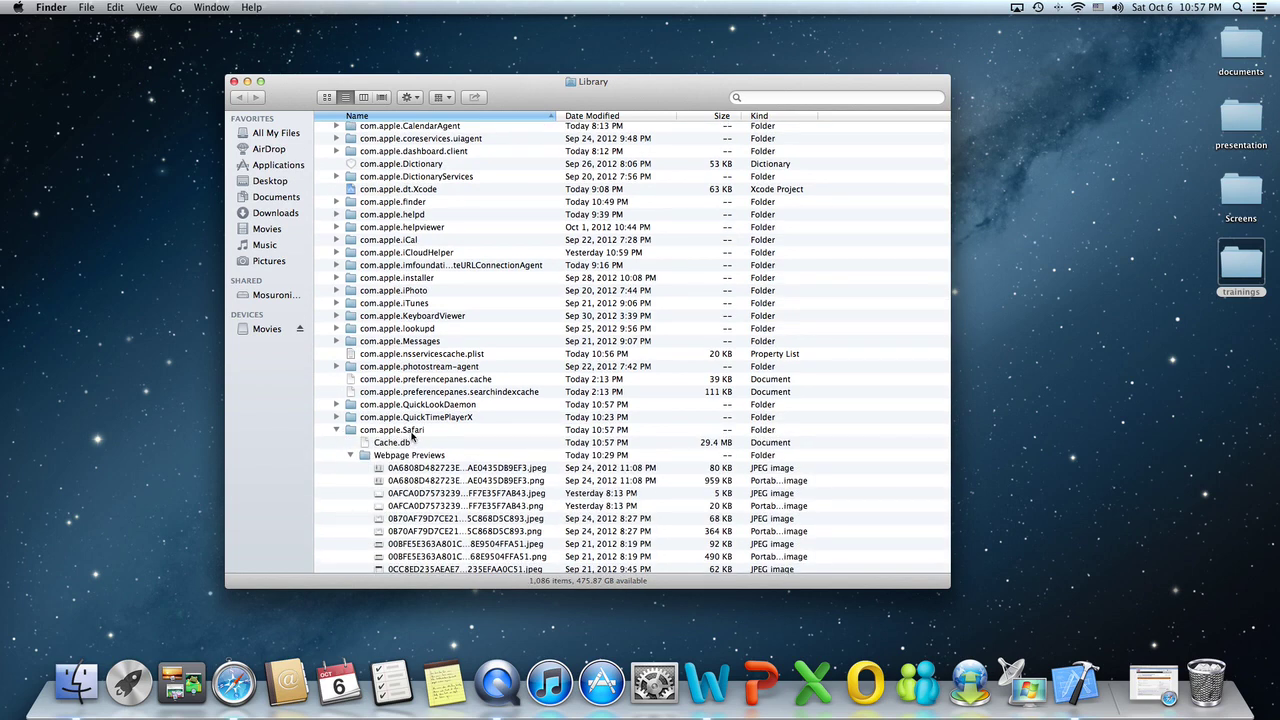
Show the Get Info details of the com.apple.Safari cache folder.
left_click(412, 436)
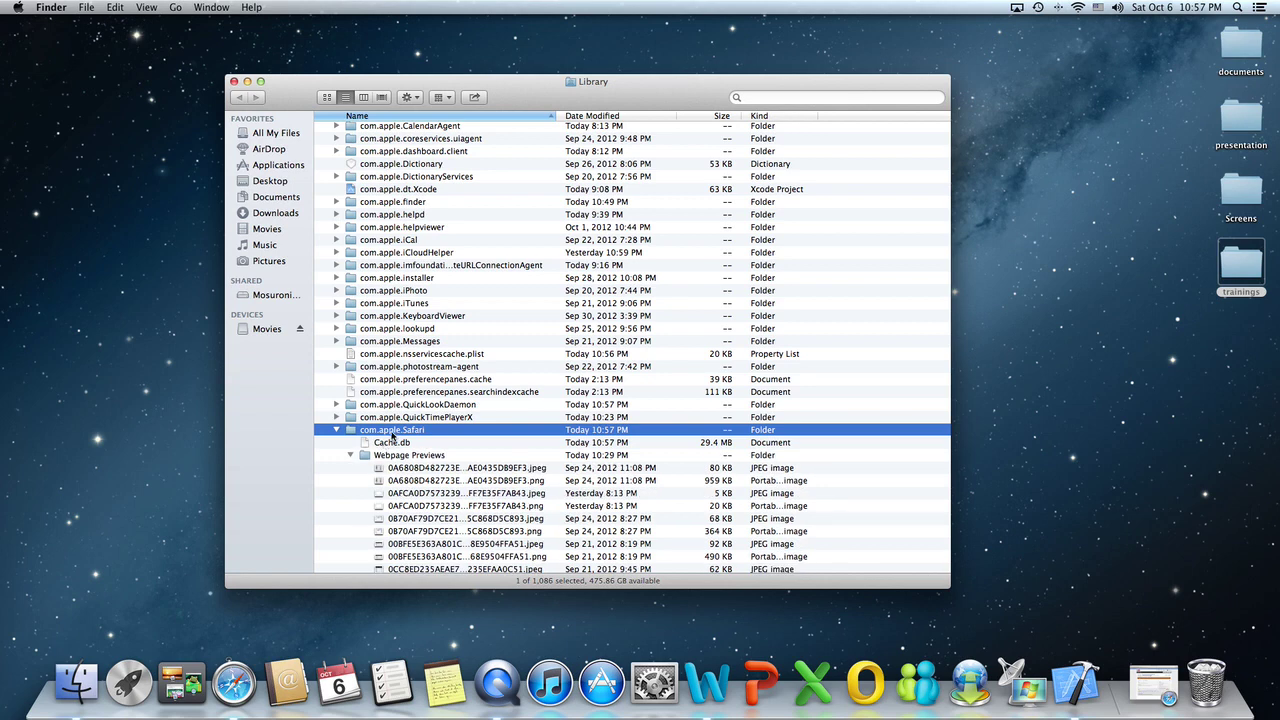
right_click(393, 431)
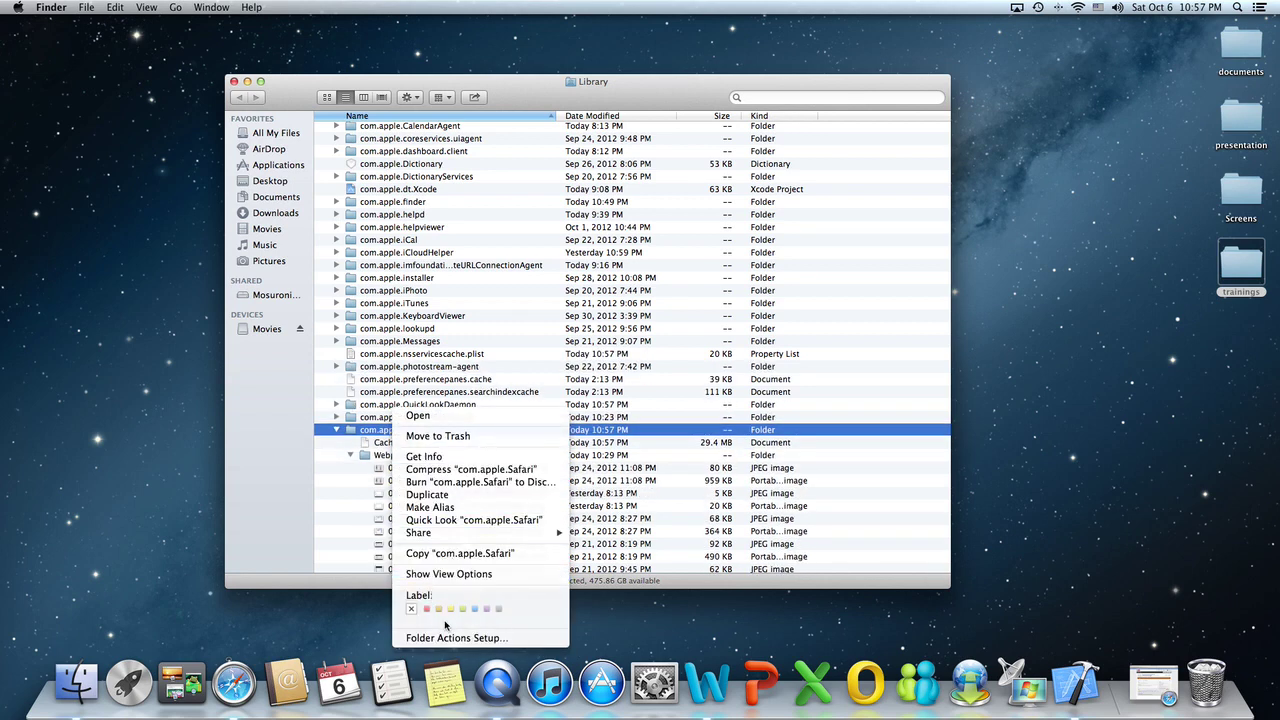
left_click(447, 457)
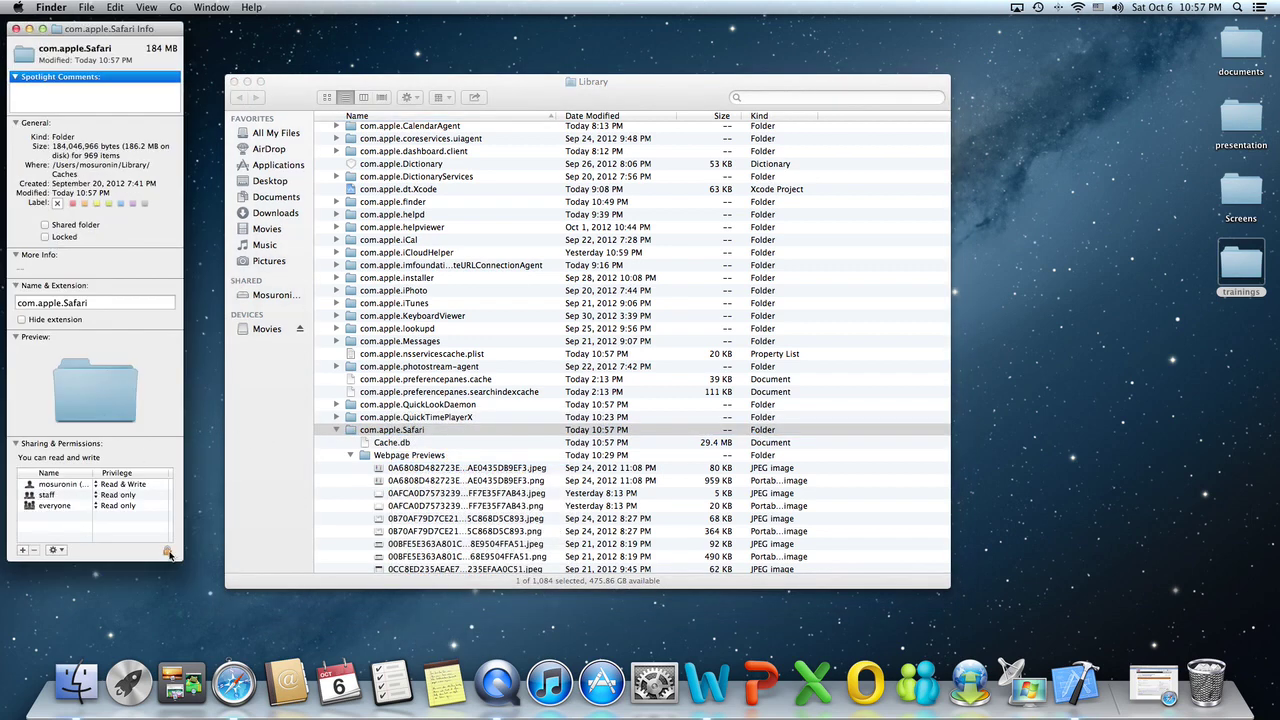
Authorize changes to the folder's Sharing & Permissions with the account password, and close the info and Library windows.
left_click(168, 553)
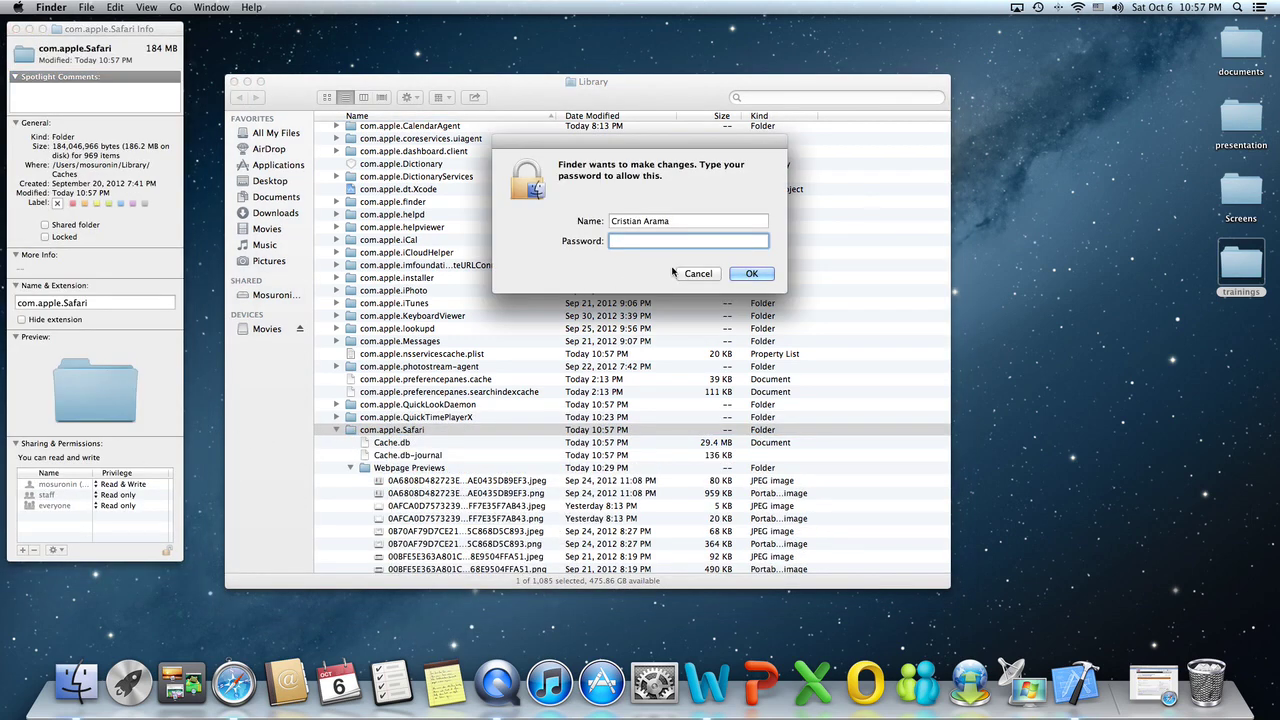
type("••")
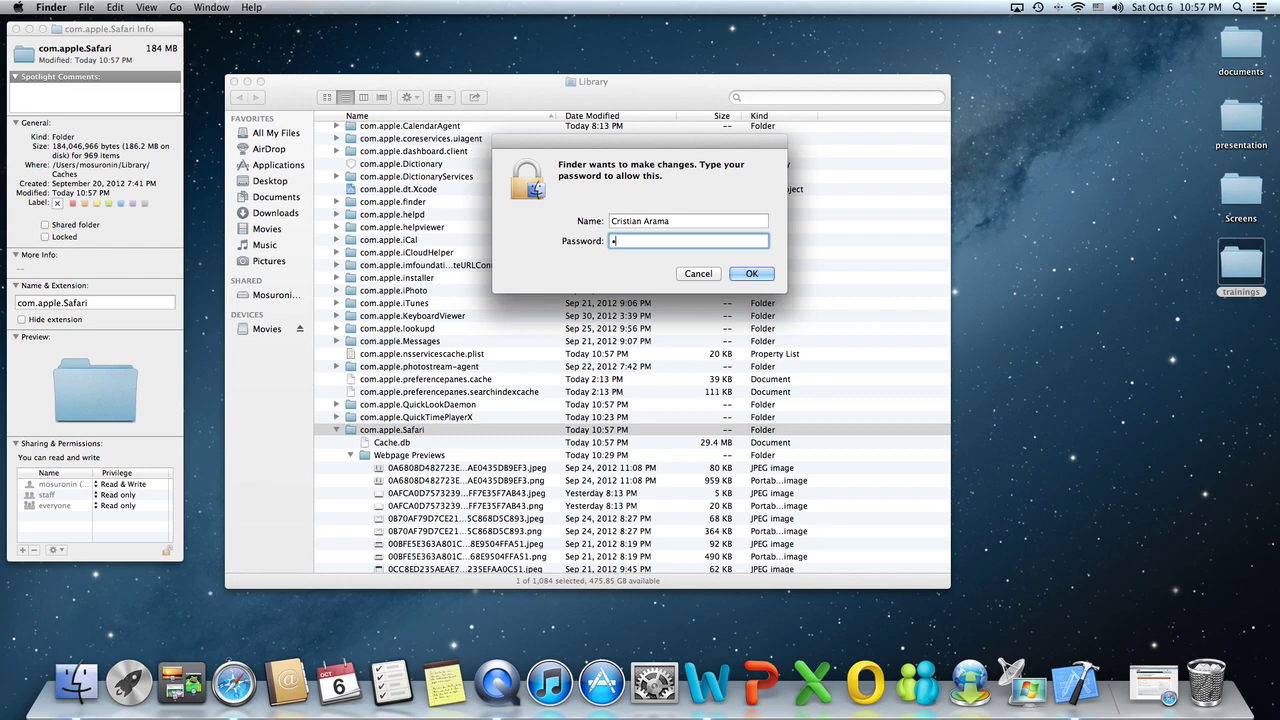
type("••••••••")
key("Return")
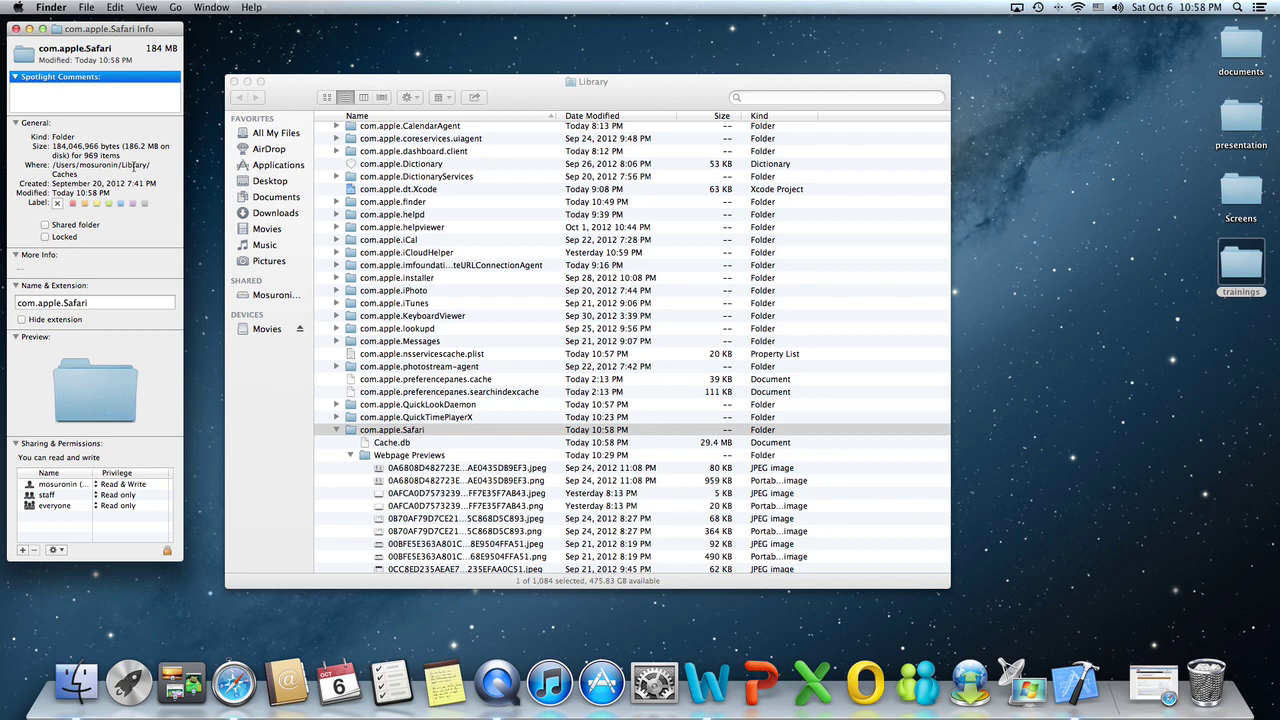
left_click(16, 29)
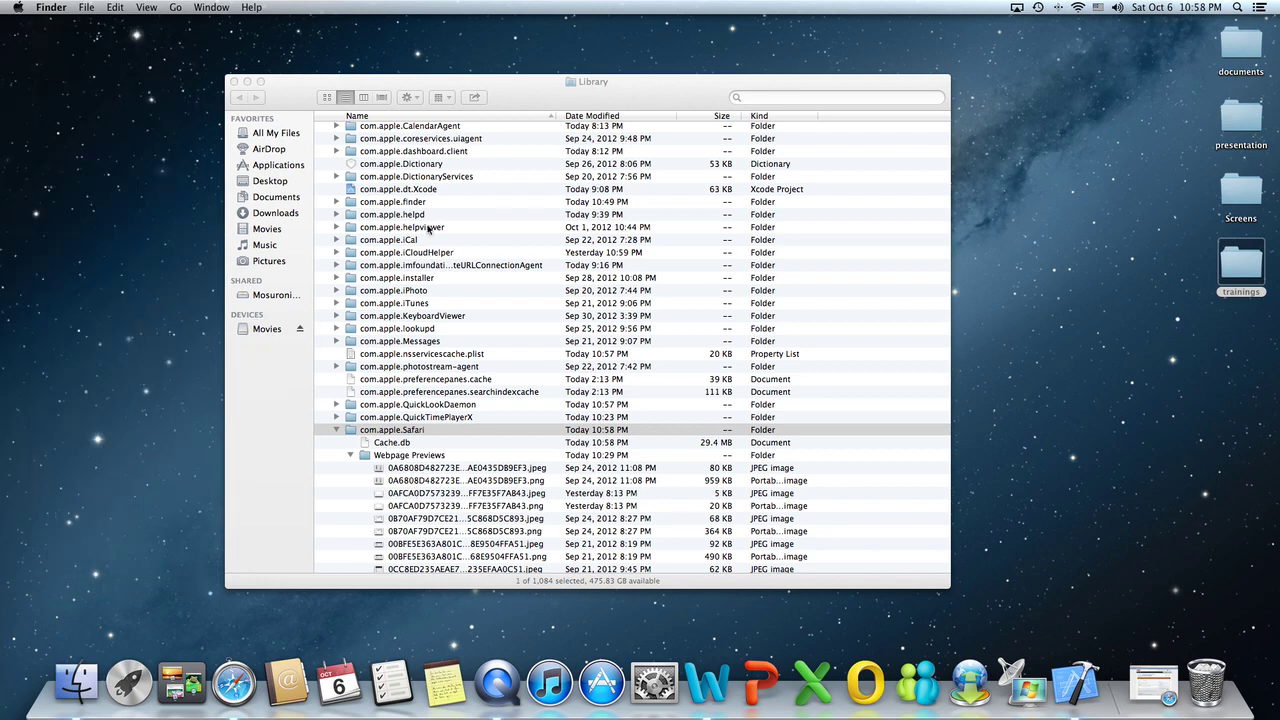
left_click(234, 81)
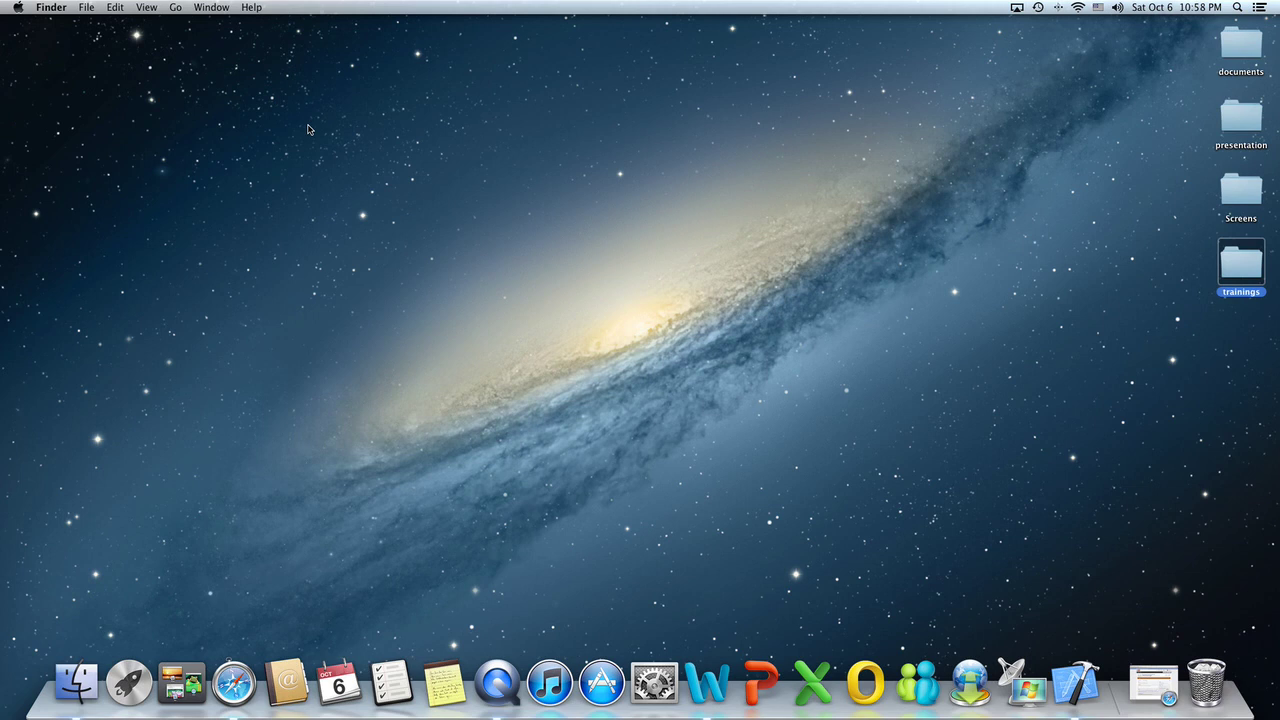
Bring up the Force Quit Applications list, select Safari, and close the list without quitting anything.
key("super+alt+Escape")
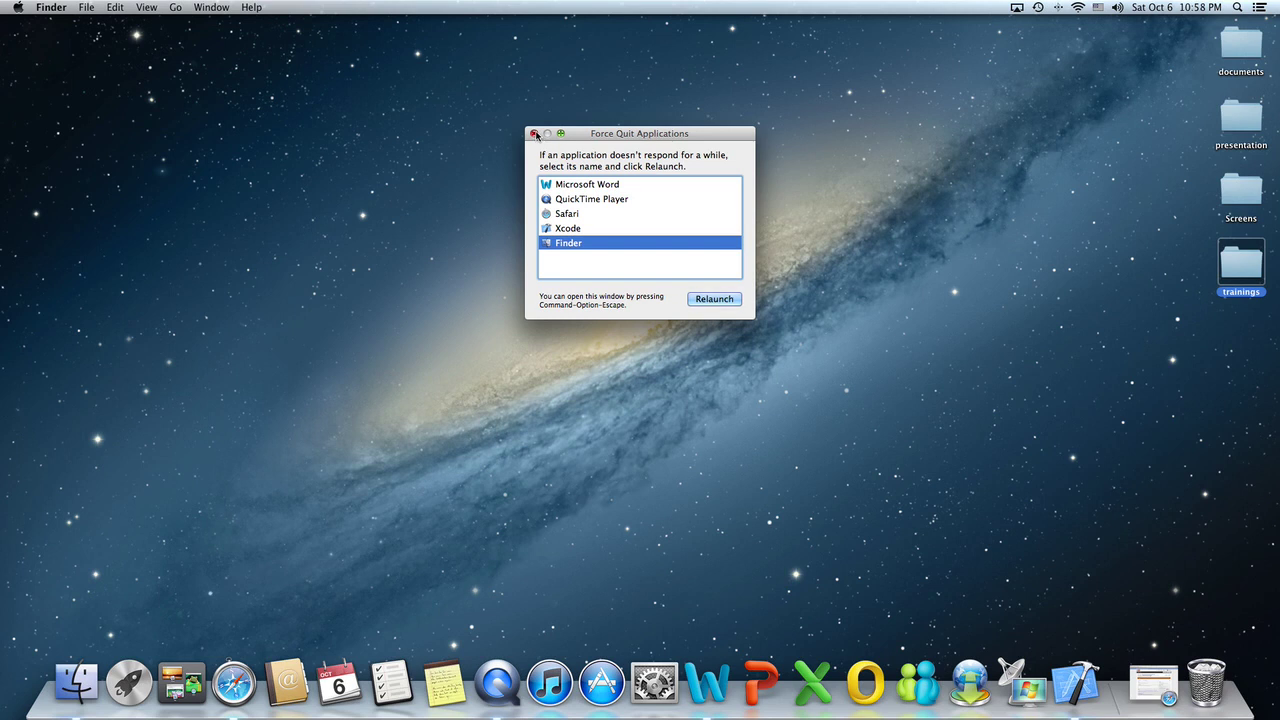
left_click(568, 214)
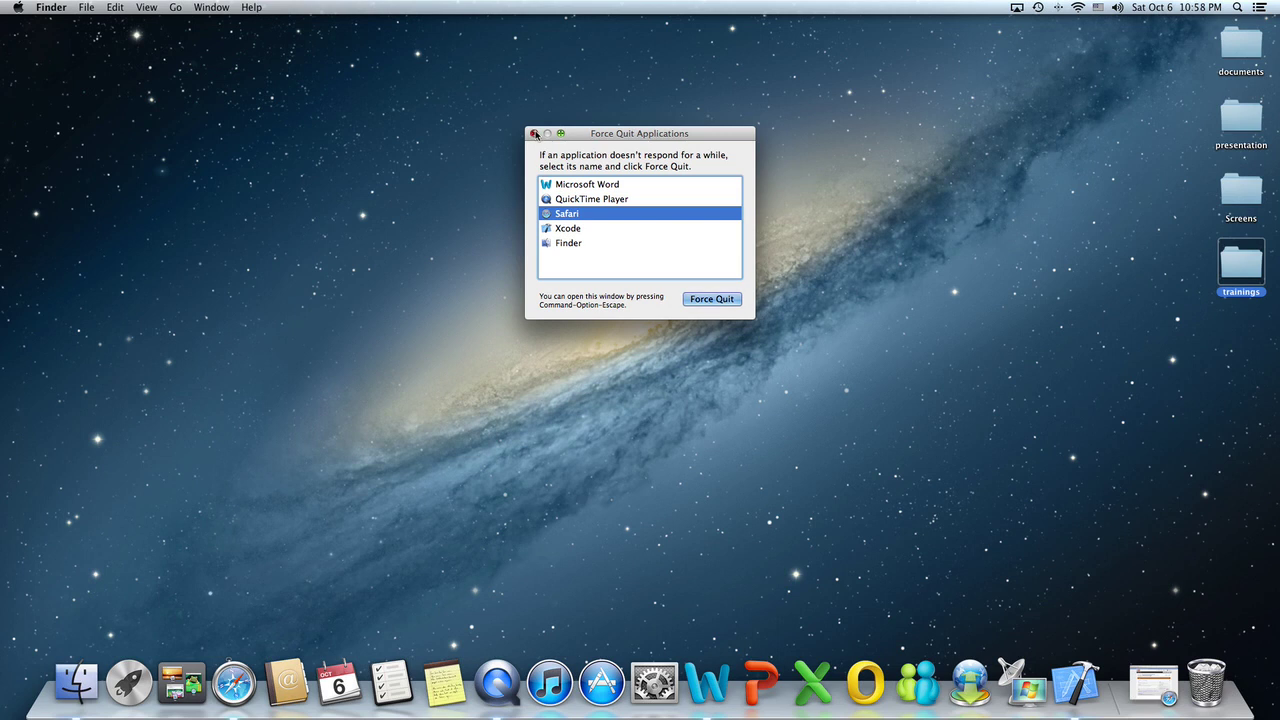
left_click(533, 133)
left_click(539, 240)
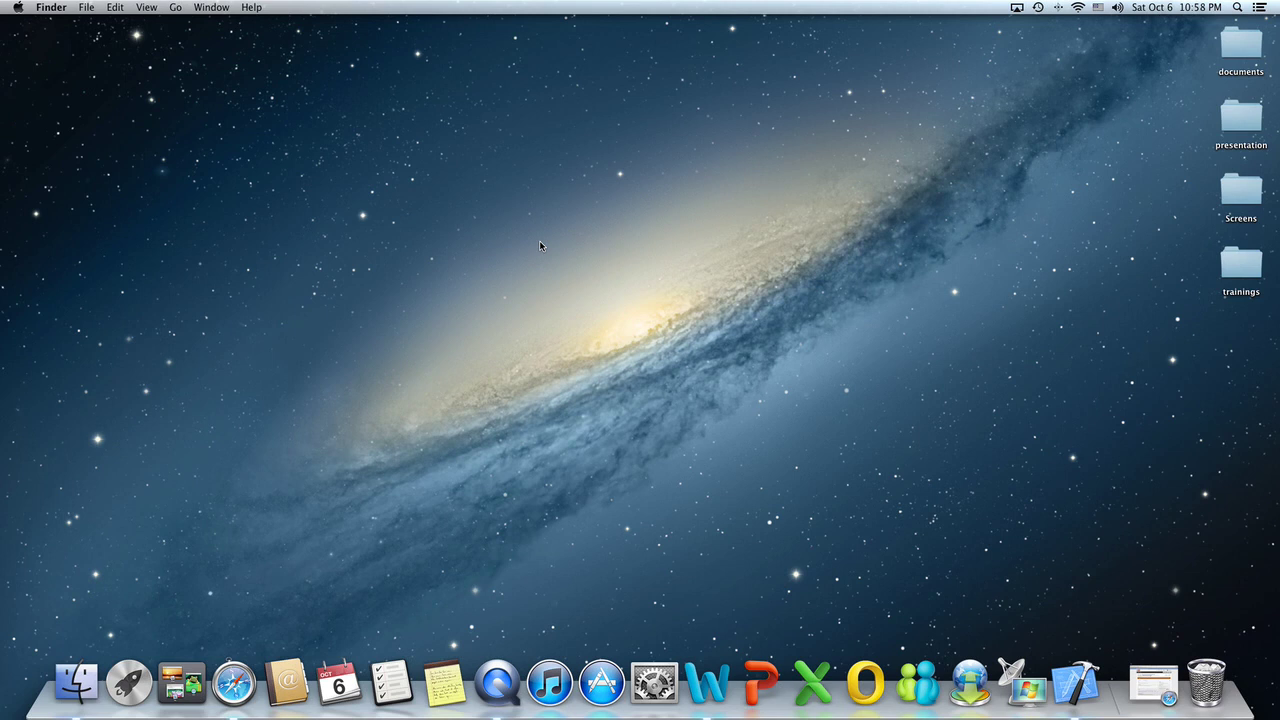
Cycle through the running applications with the application switcher, and return to Finder.
key("super+Tab")
key("super+Tab")
key("super+Tab")
key("super+Tab")
key("super+Tab")
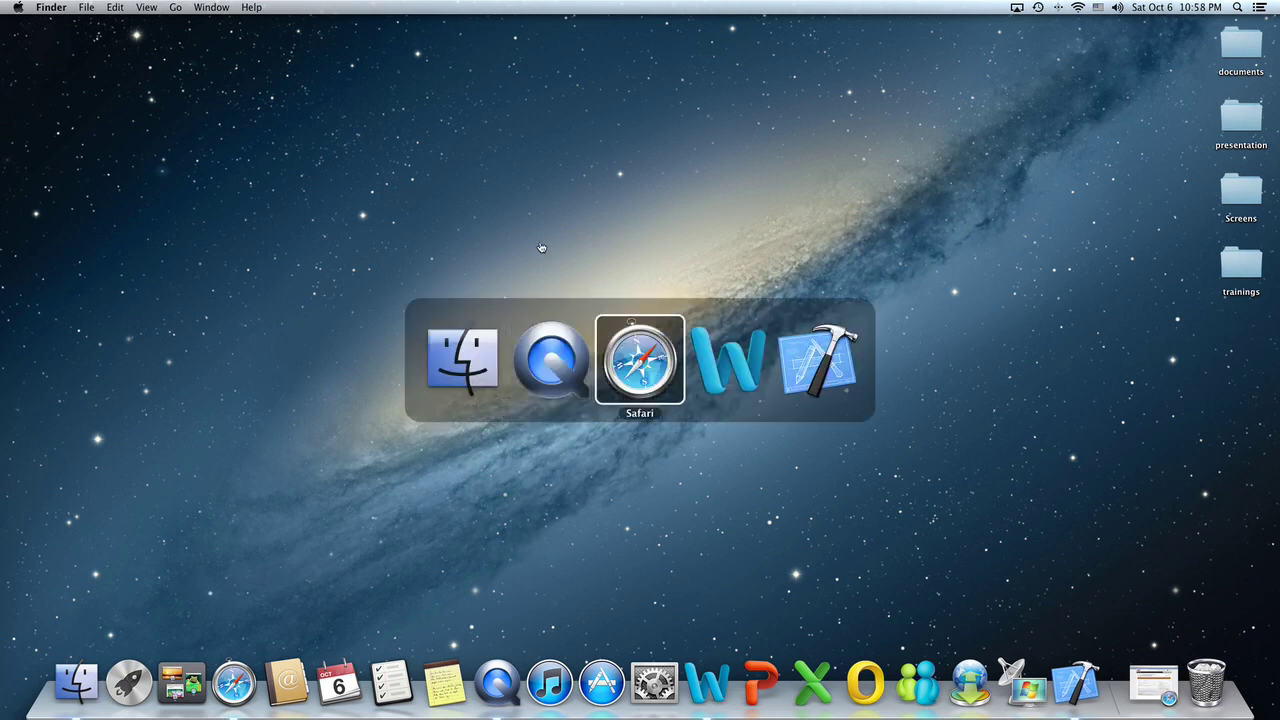
key("super+Tab")
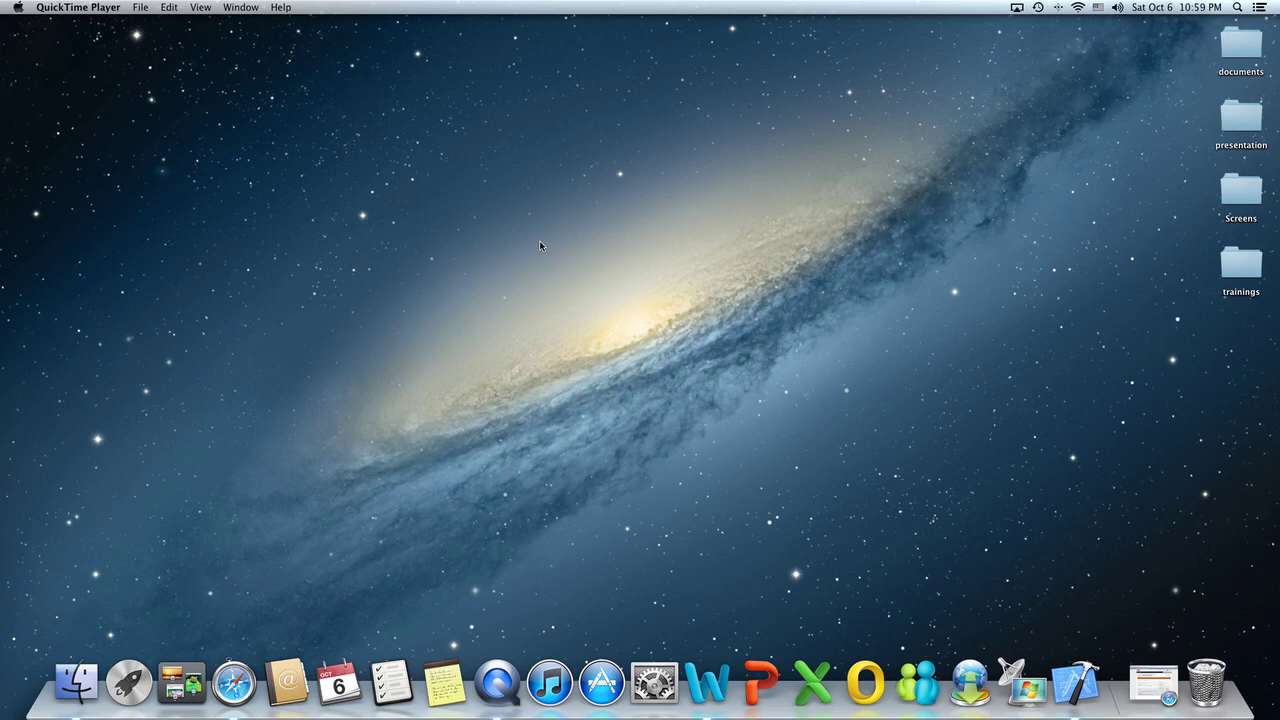
left_click(601, 203)
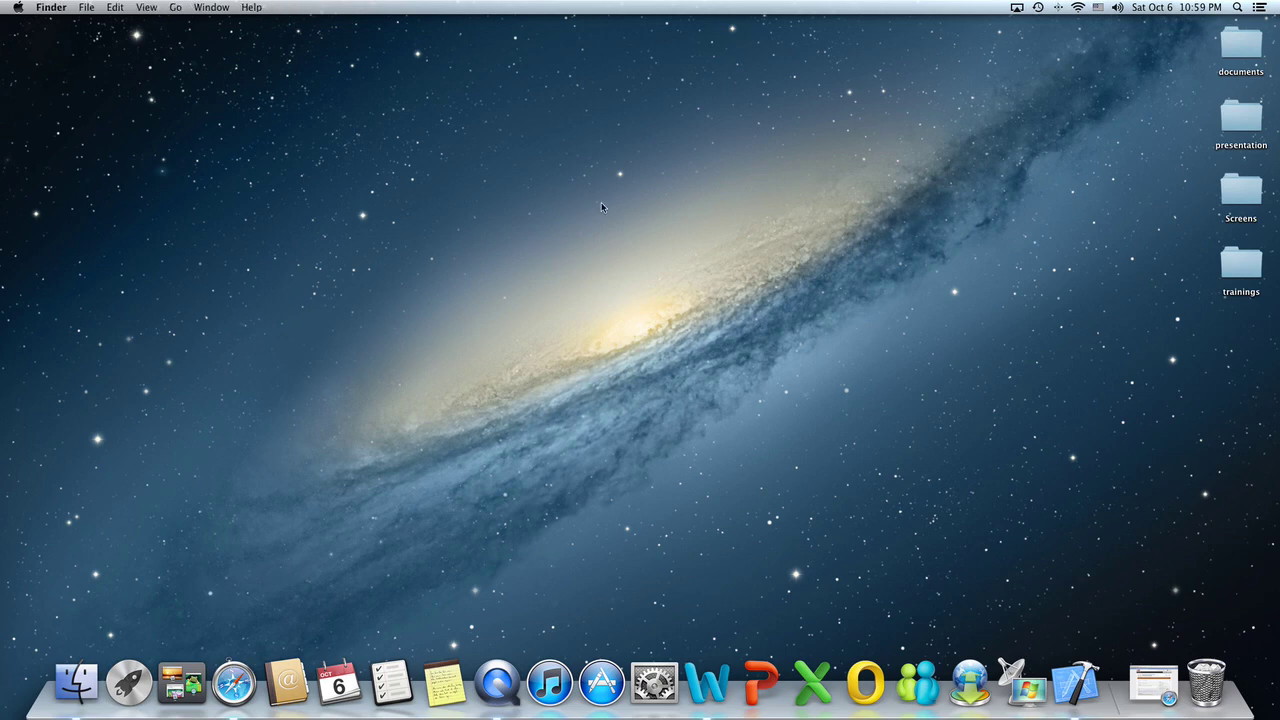
View the Dashboard and the open desktops in Mission Control, and return to Desktop 1.
key("ctrl+Up")
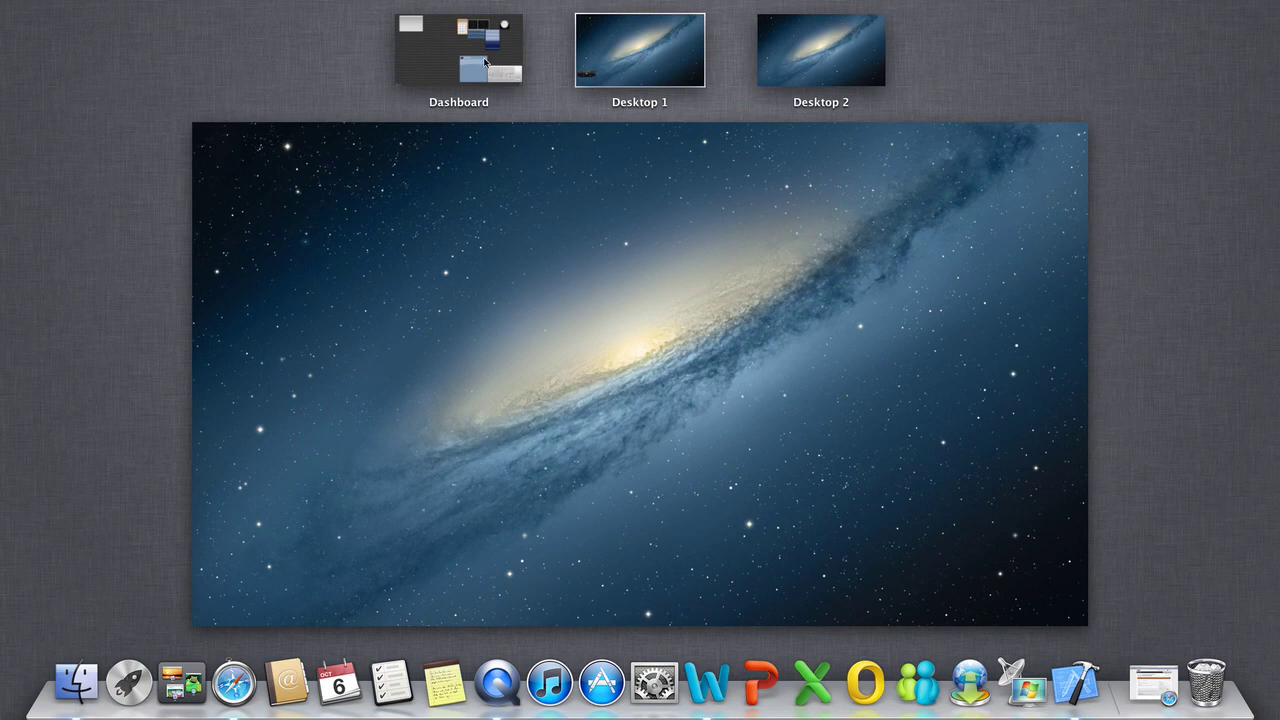
left_click(635, 247)
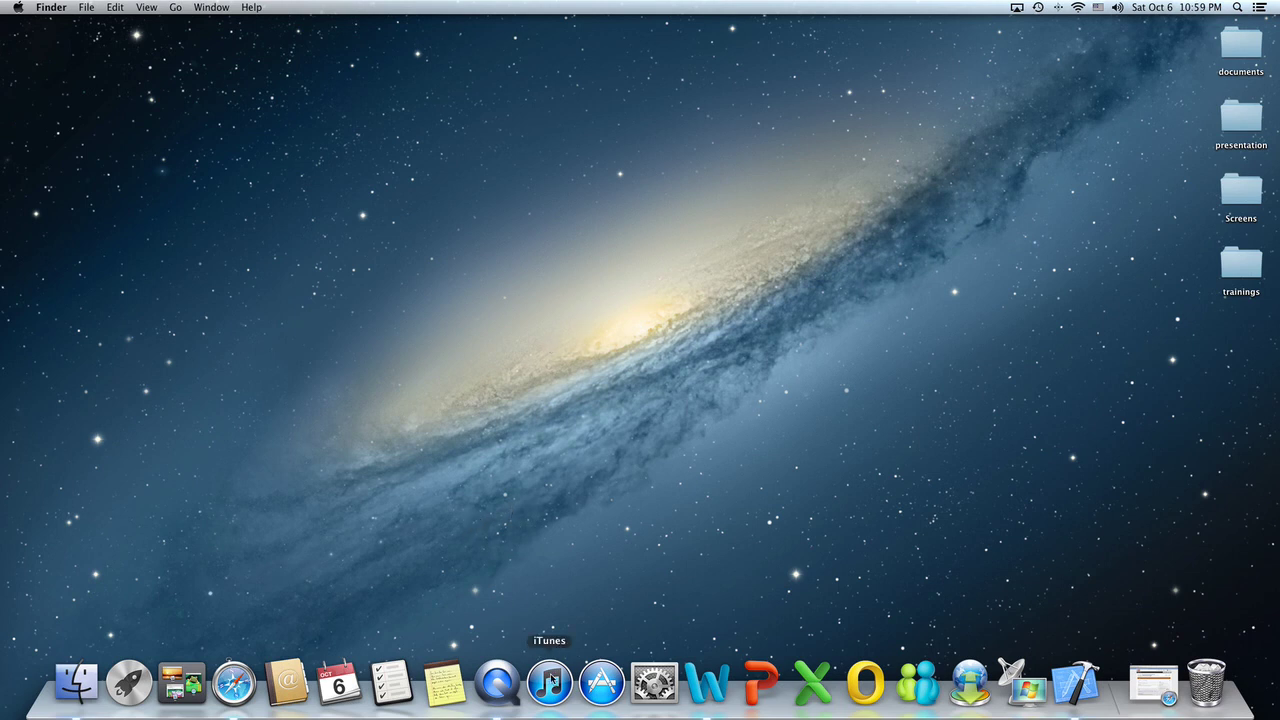
Assign Safari to All Desktops through its Dock options.
left_click(237, 686)
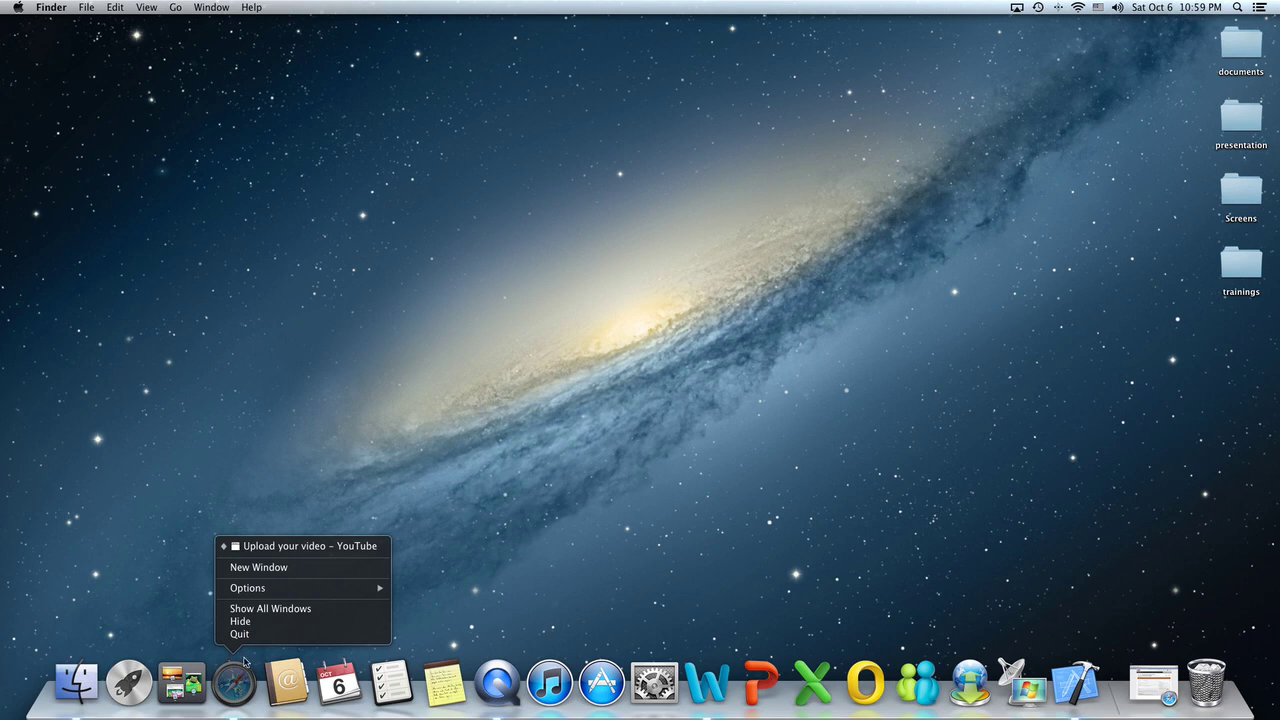
mouse_move(270, 592)
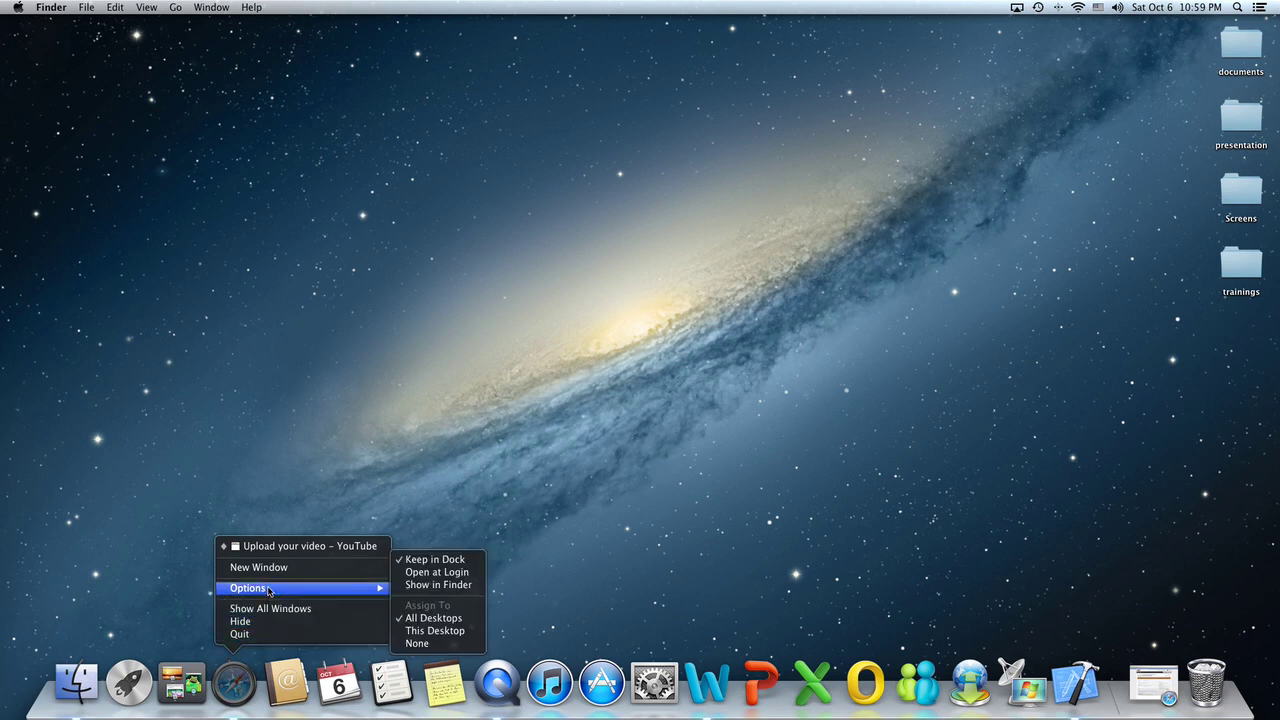
left_click(429, 619)
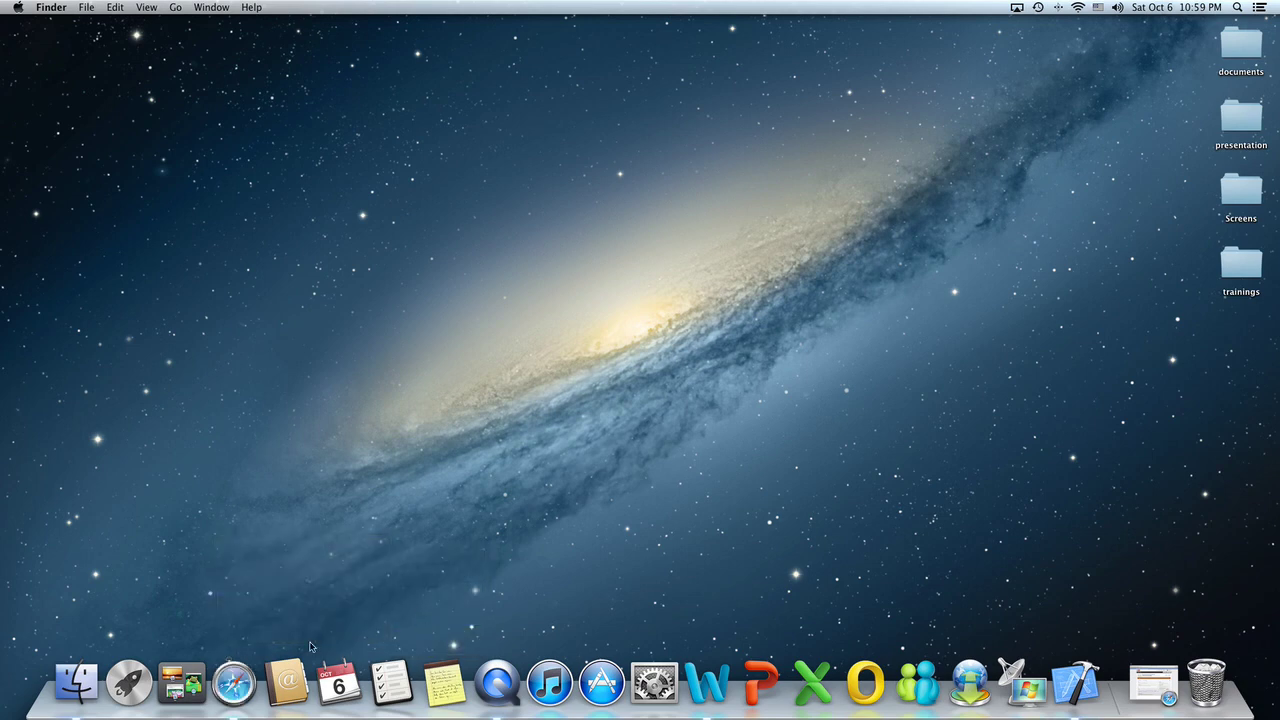
Restore the minimized Safari window with the YouTube upload page, and minimize it back to the Dock.
left_click(240, 684)
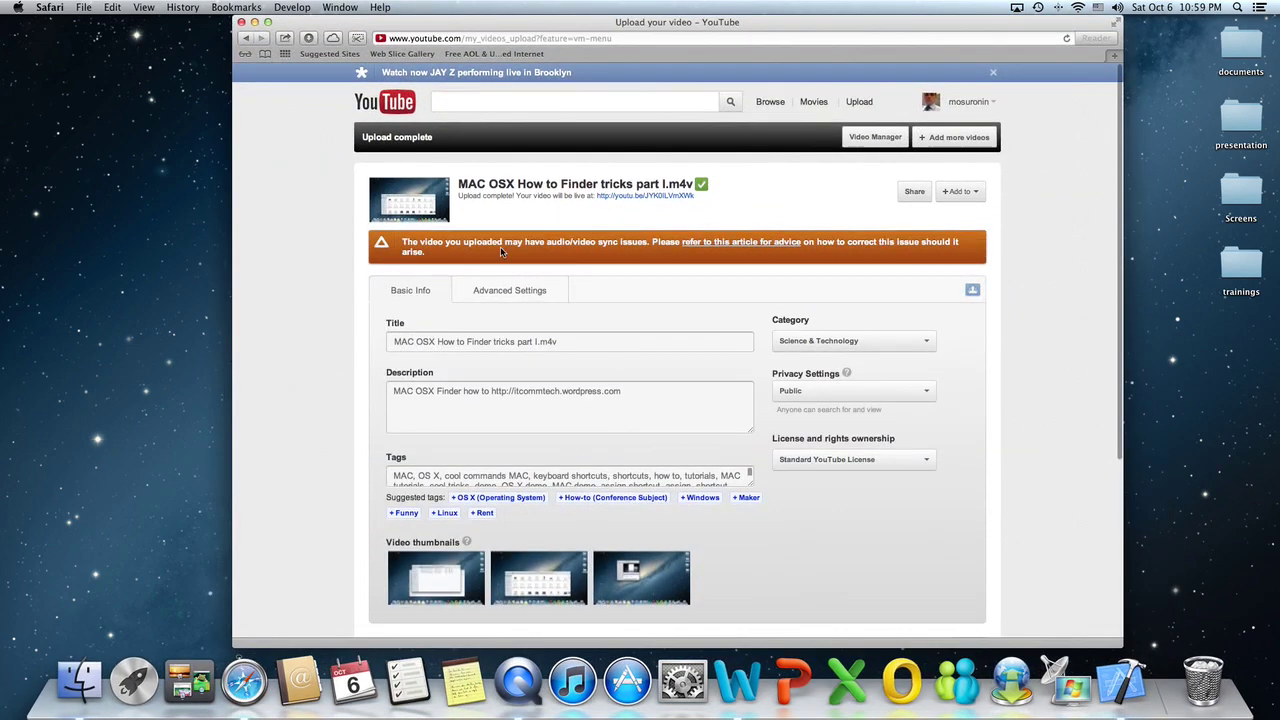
left_click(255, 22)
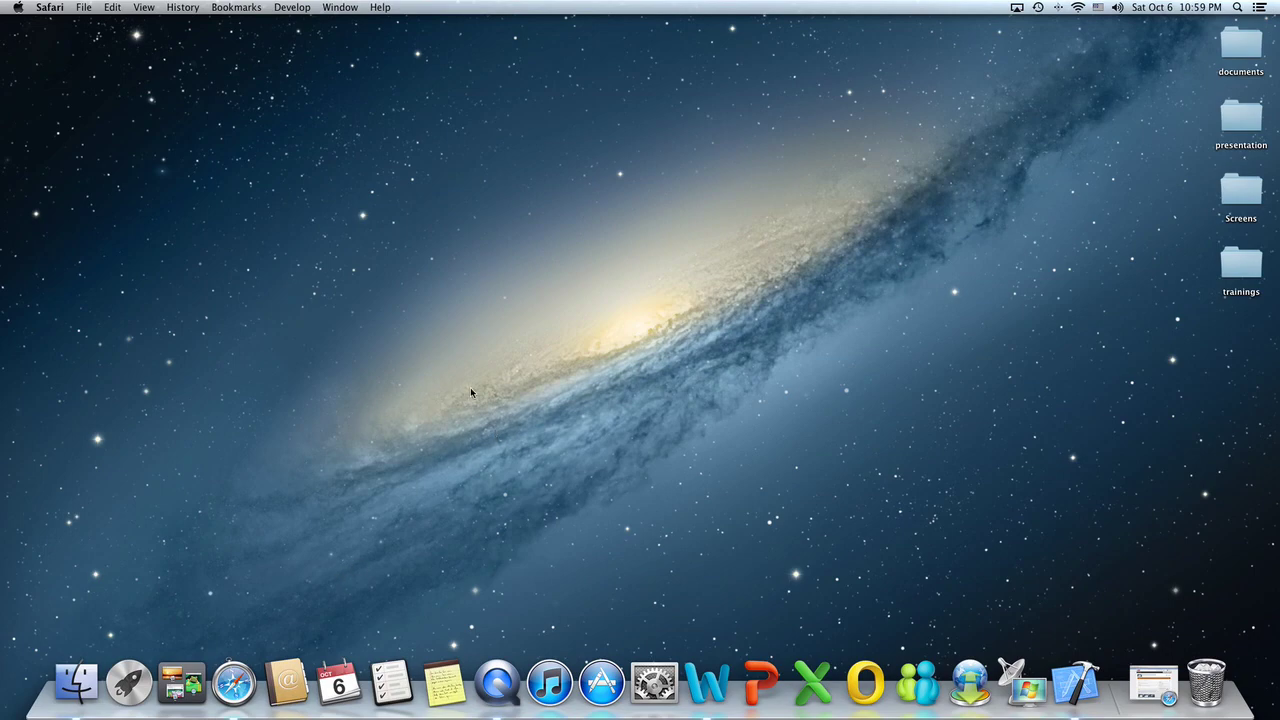
View the Dashboard and return to Finder on the desktop, and switch to the adjacent desktop space and back.
key("F12")
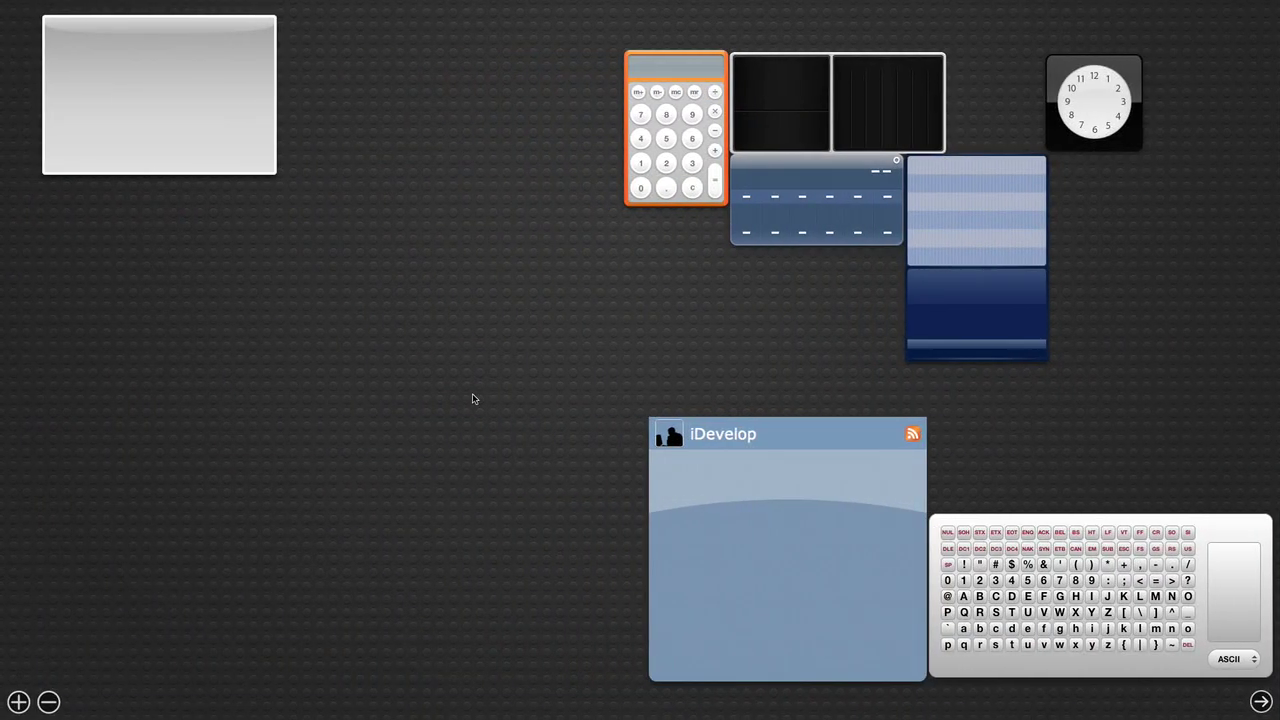
key("F12")
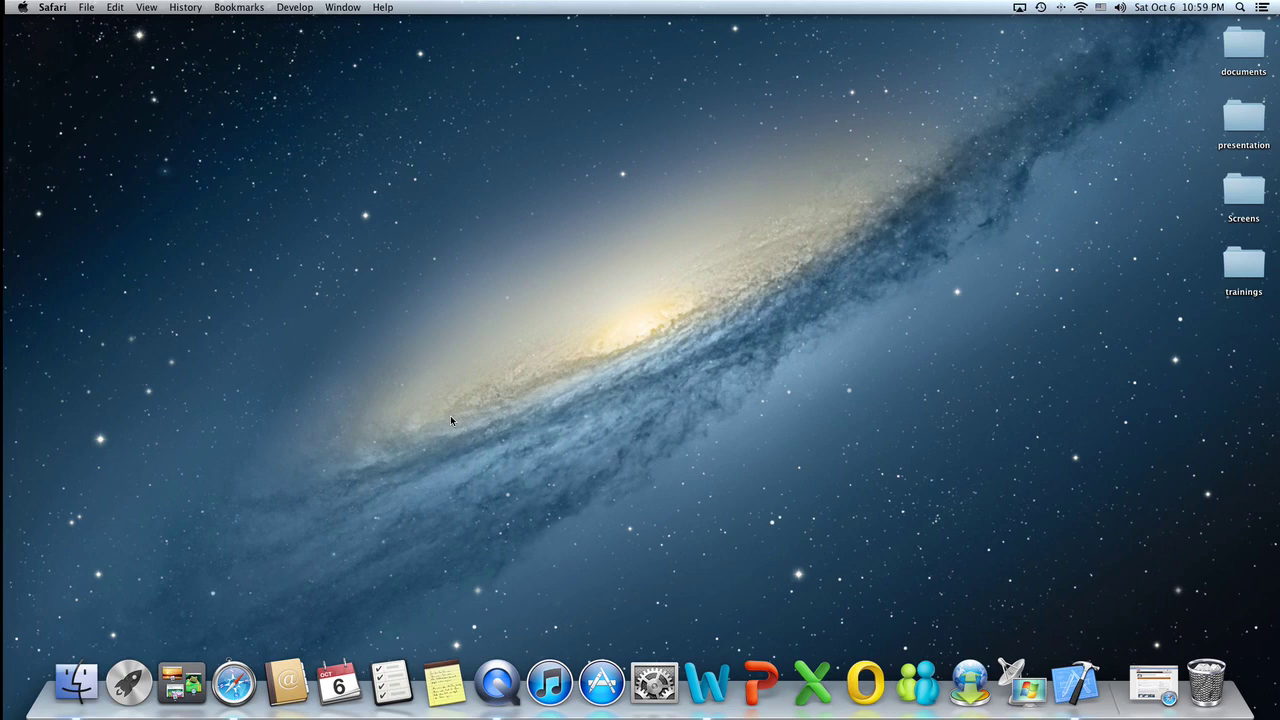
left_click(450, 415)
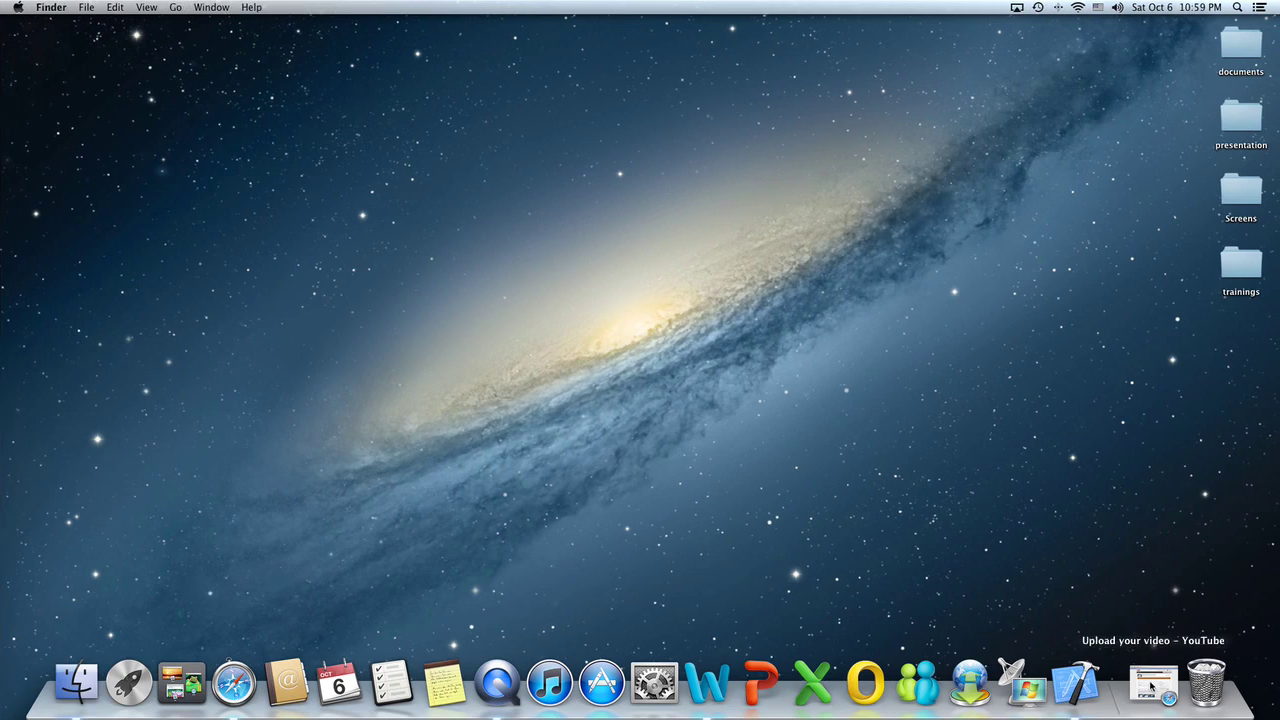
key("ctrl+Right")
key("ctrl+Left")
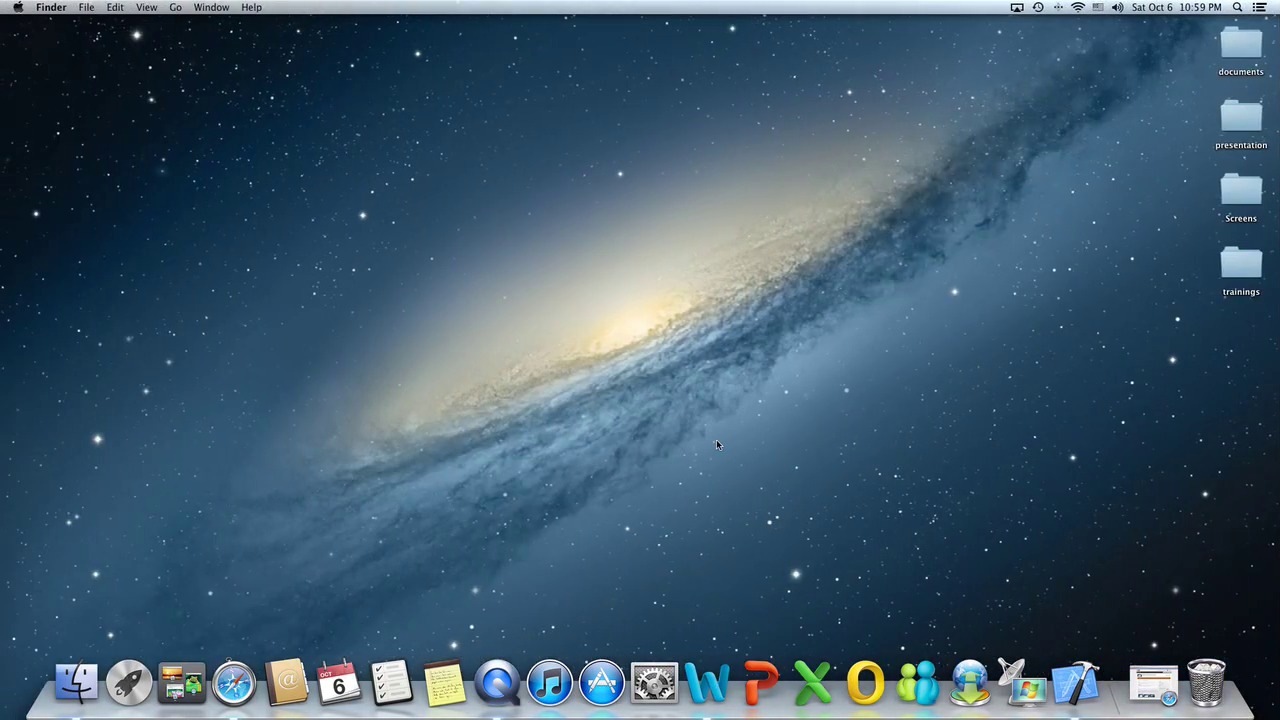